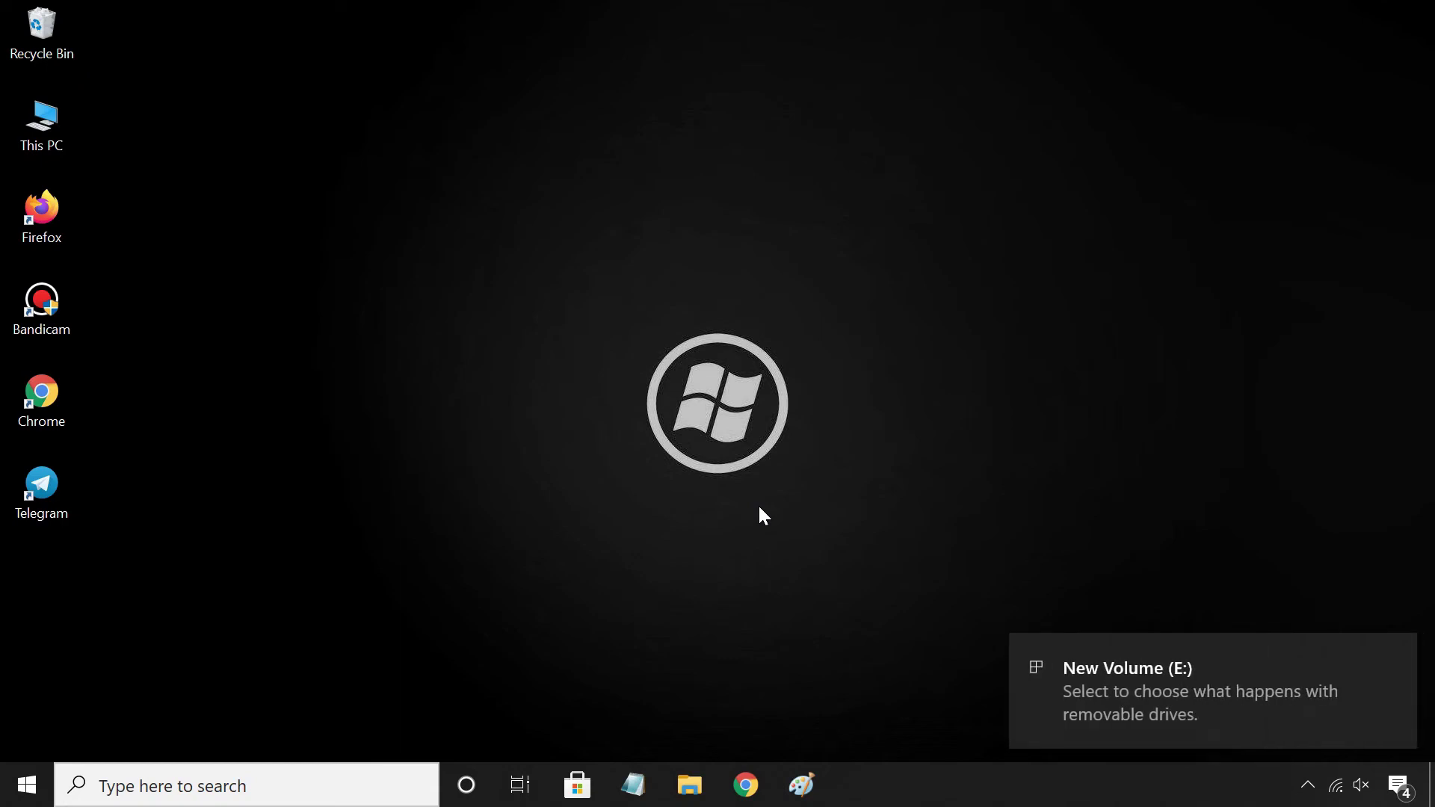
# Open This PC and choose Turn on BitLocker for New Volume (E:).
pyautogui.doubleClick(41, 123)
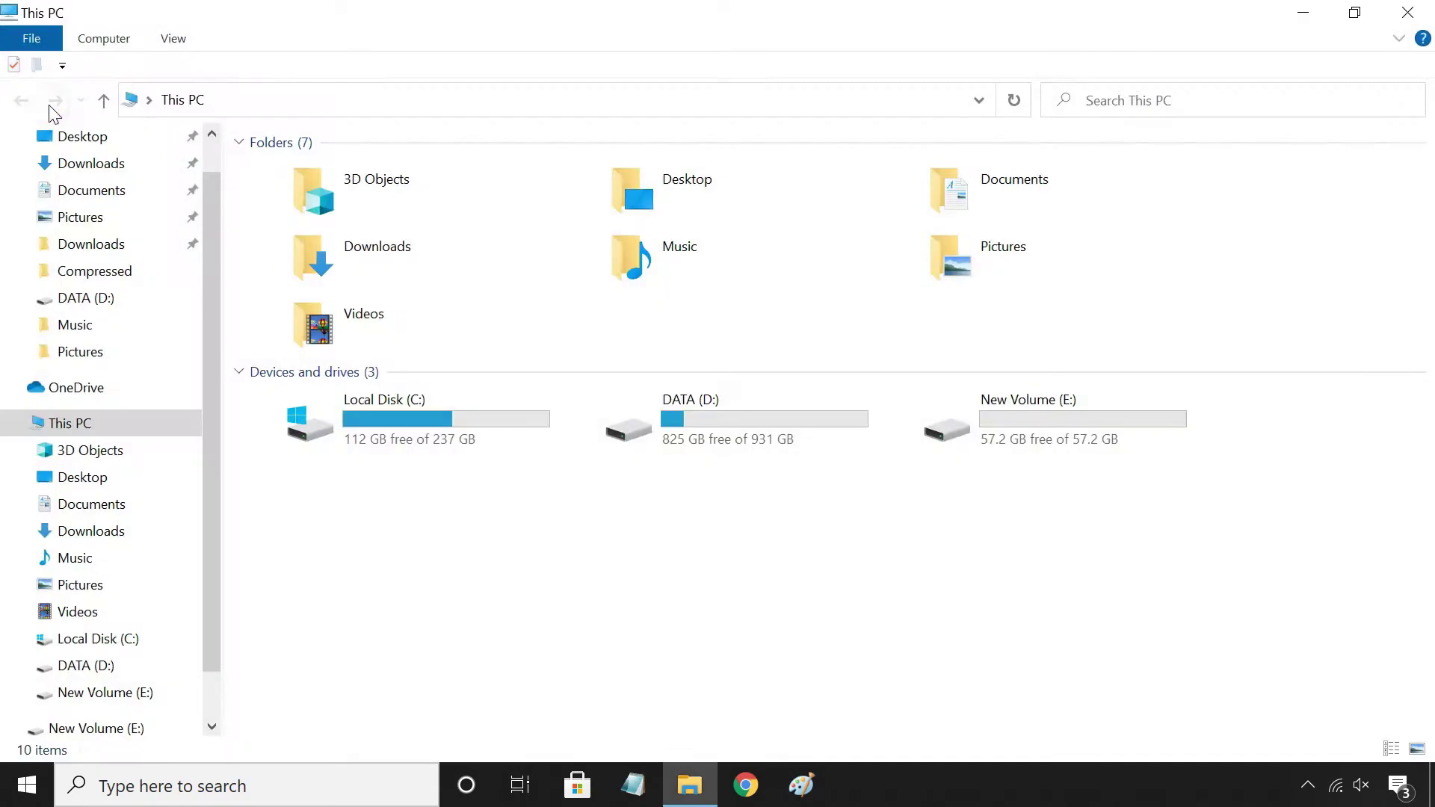
pyautogui.click(1010, 421)
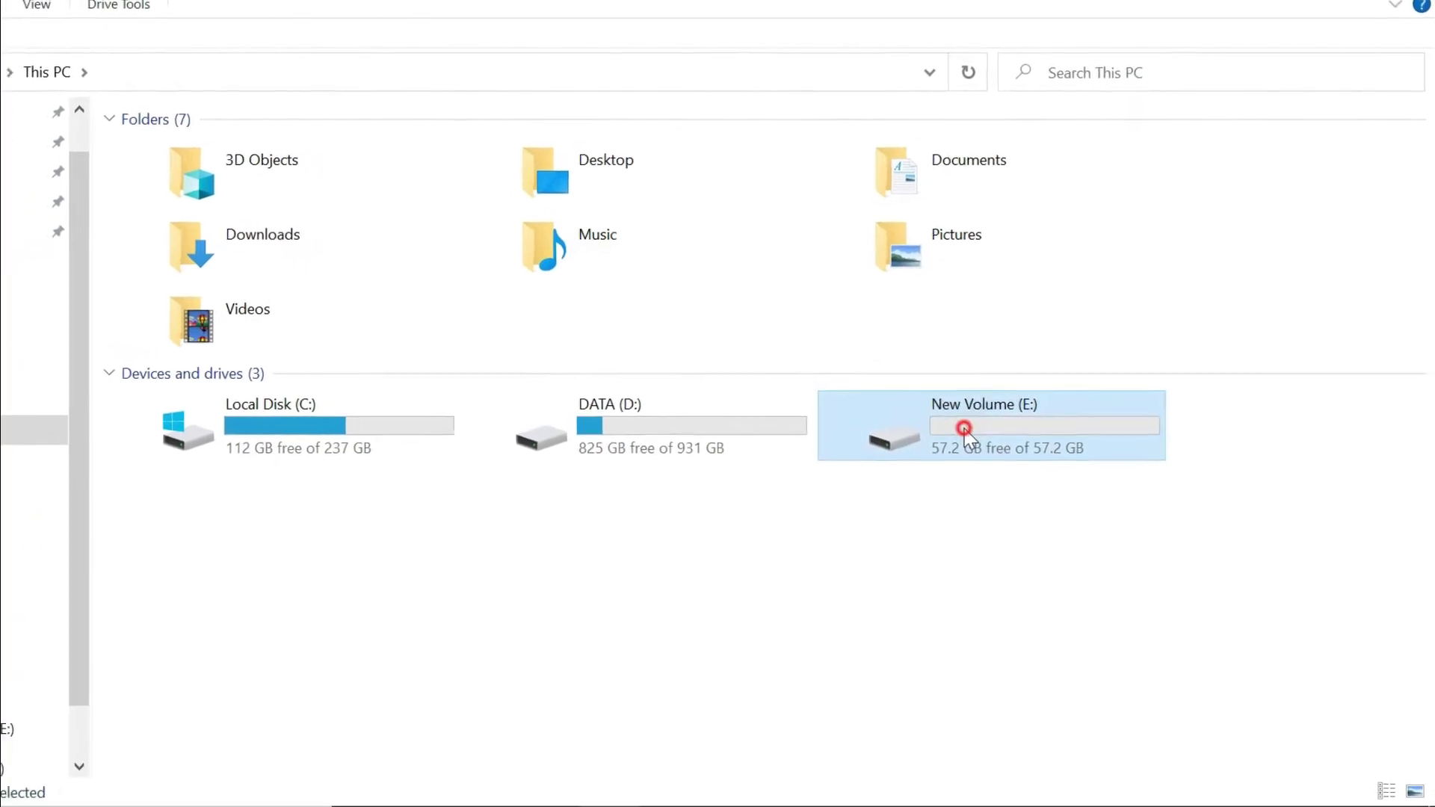
pyautogui.rightClick(939, 437)
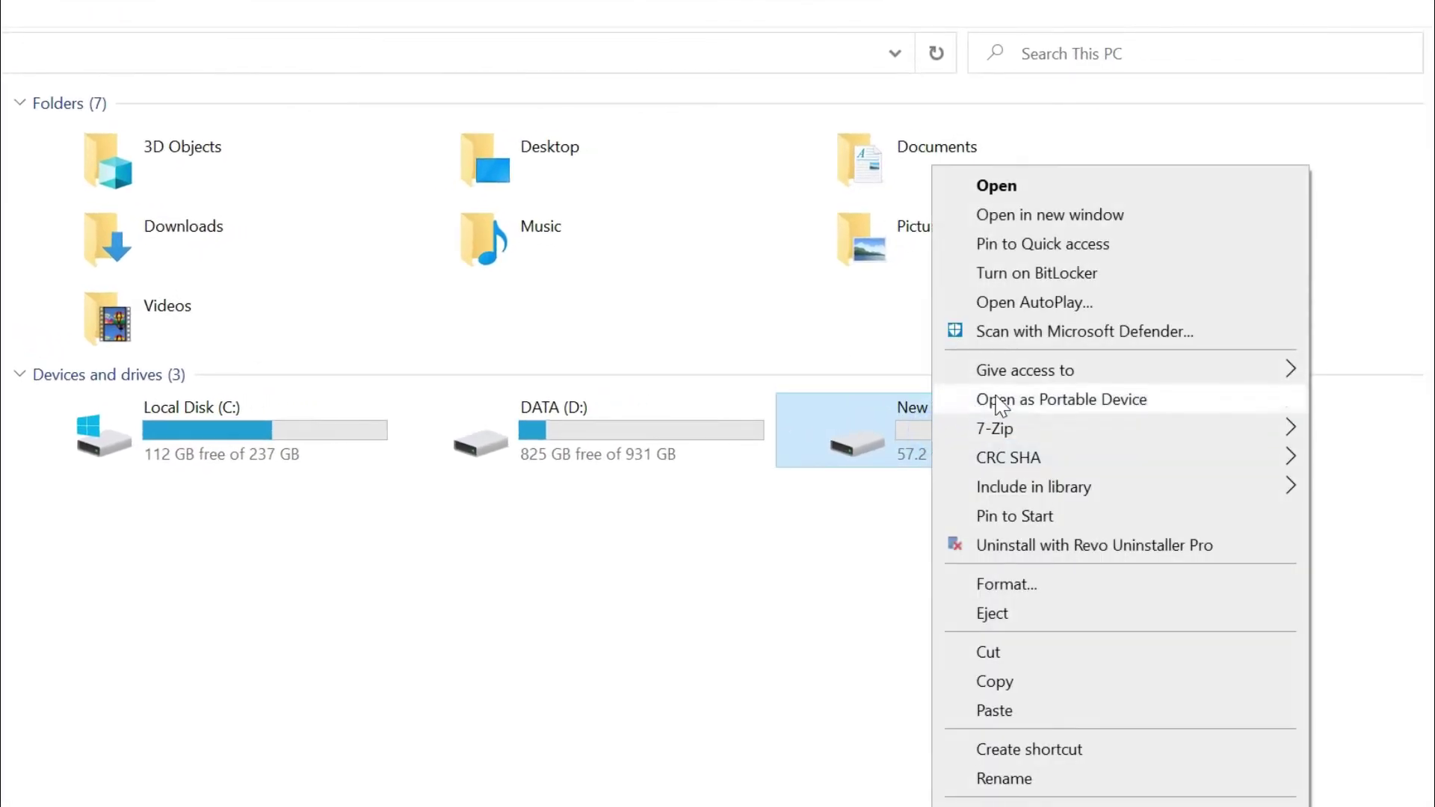
pyautogui.click(1032, 274)
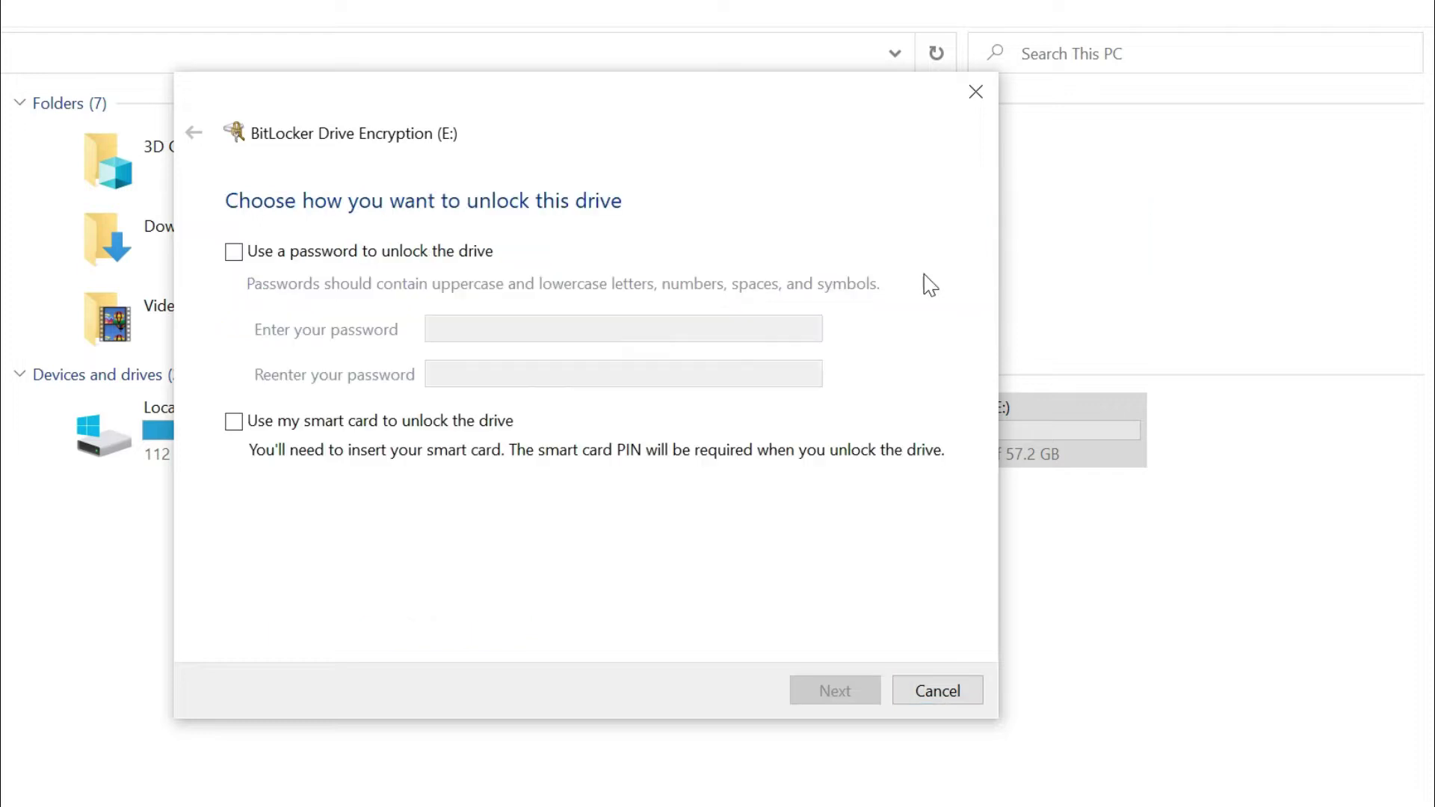
# Choose password unlocking for drive E: and enter and confirm the password.
pyautogui.click(237, 253)
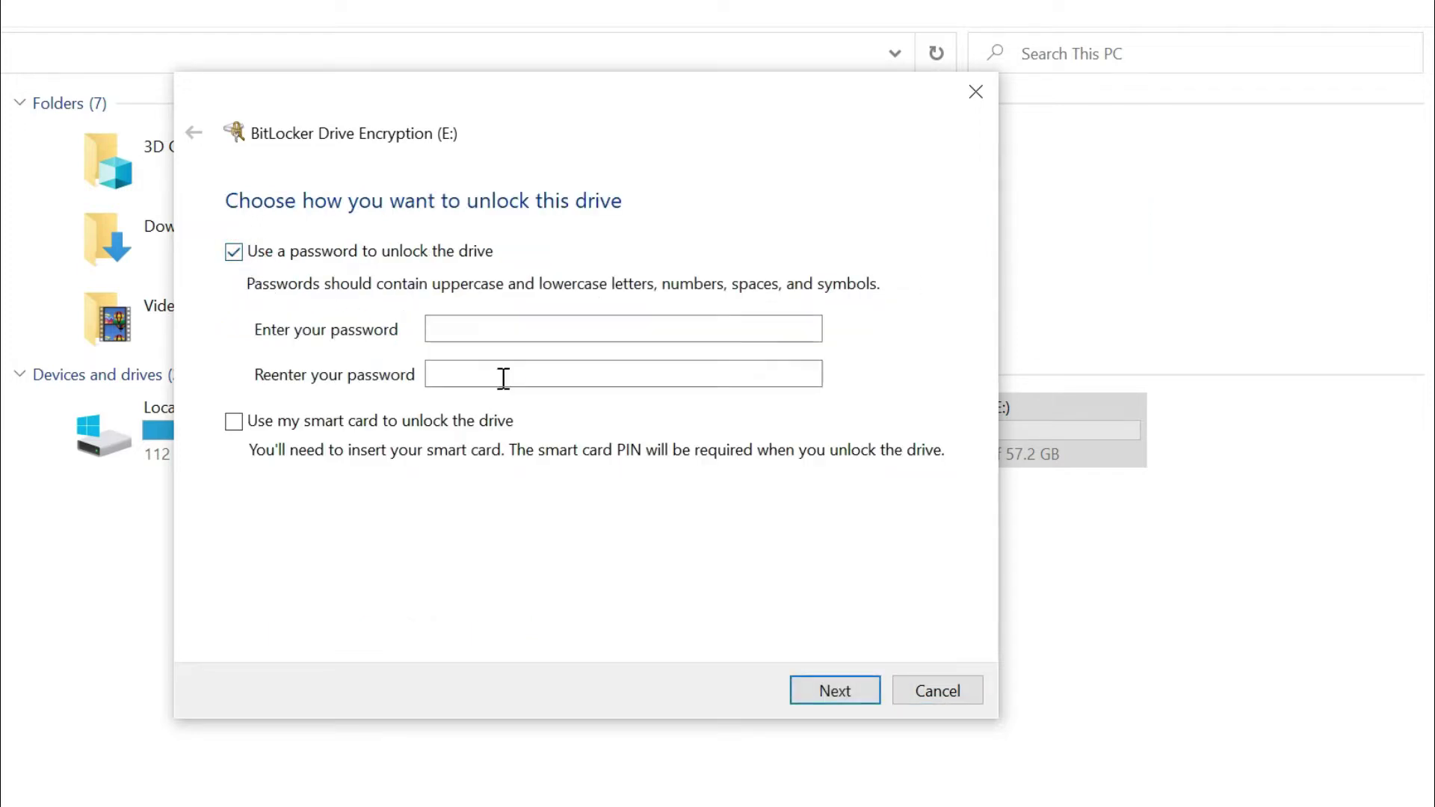
pyautogui.click(508, 333)
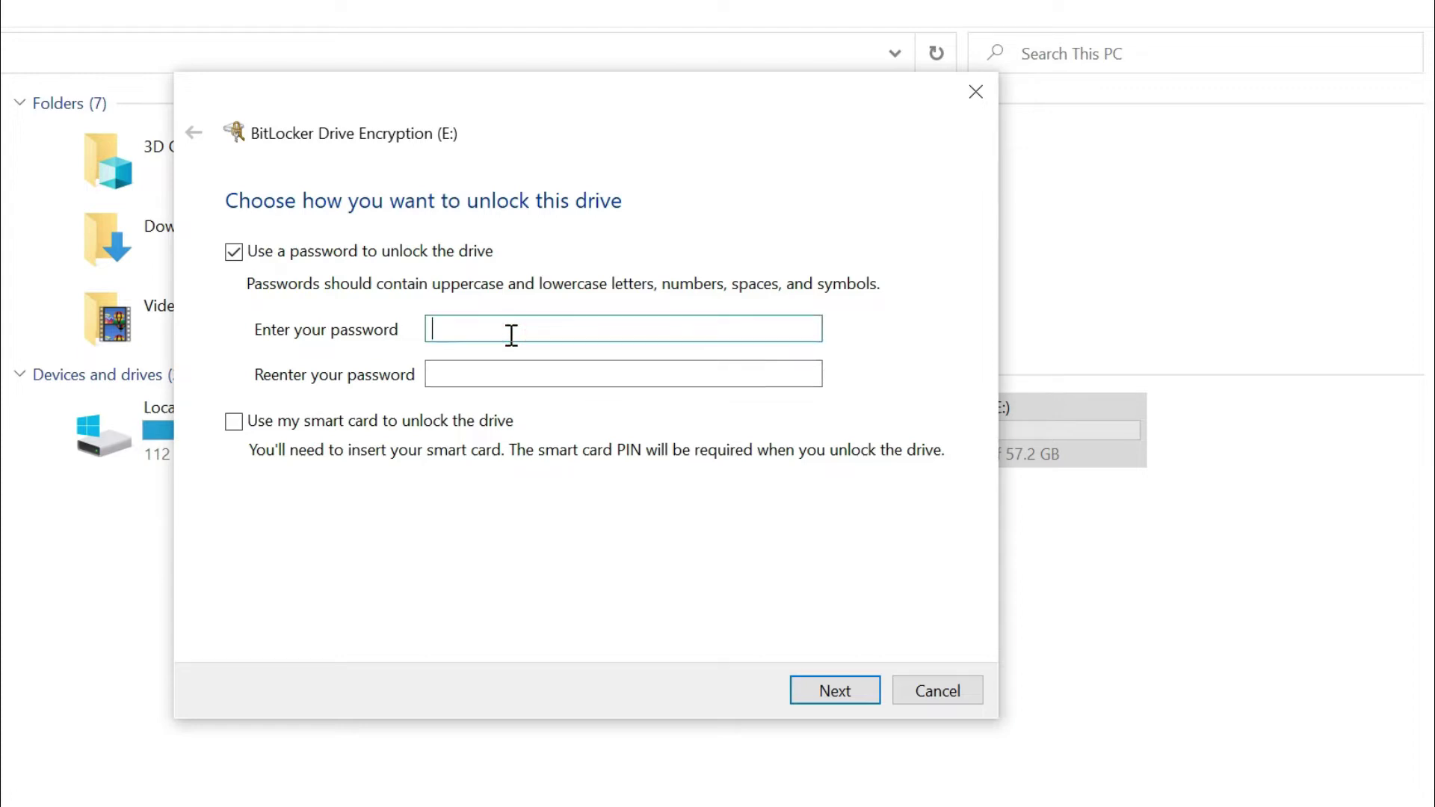
pyautogui.click(517, 374)
pyautogui.write('••••••••••••')
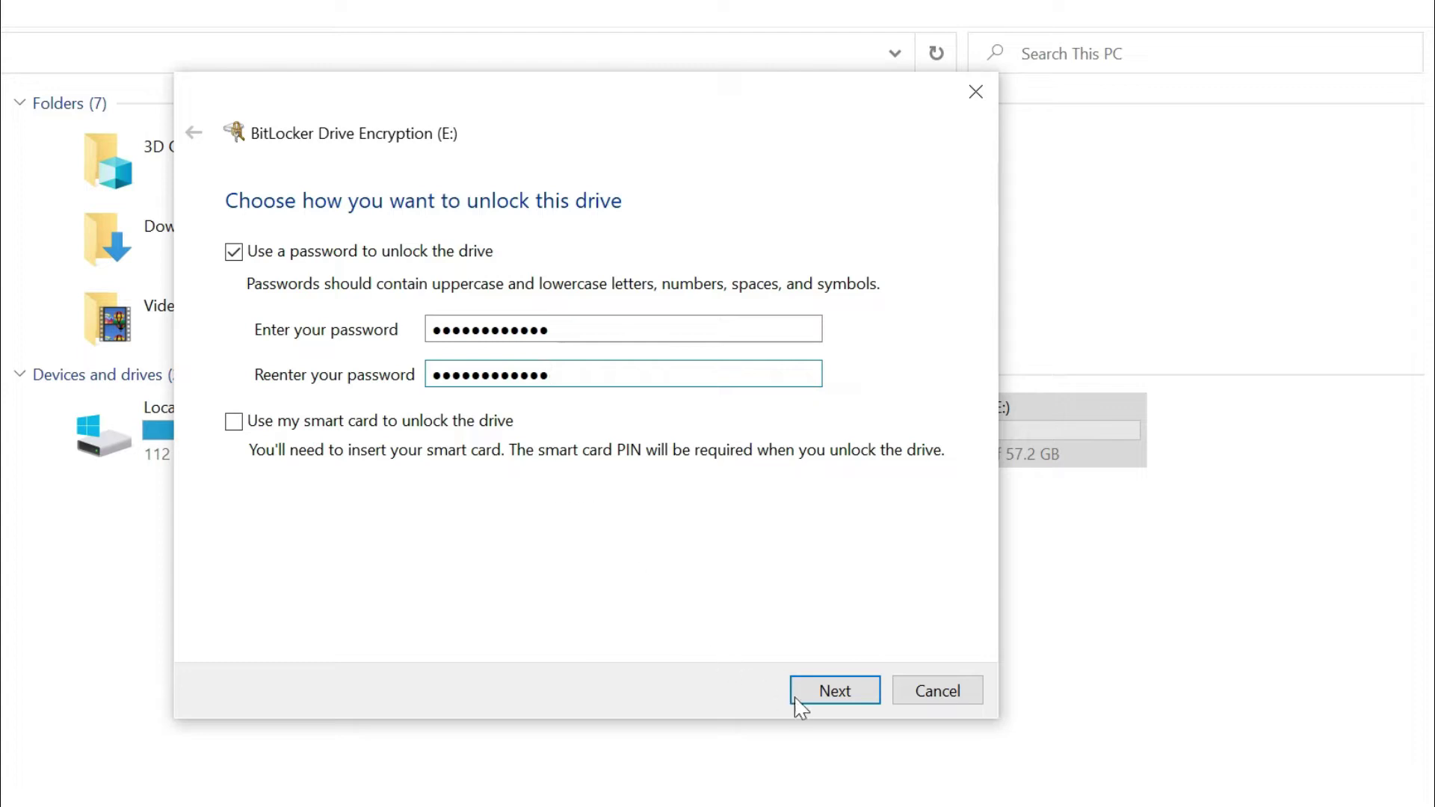
# Save the recovery key as a text file in the Downloads folder.
pyautogui.click(806, 694)
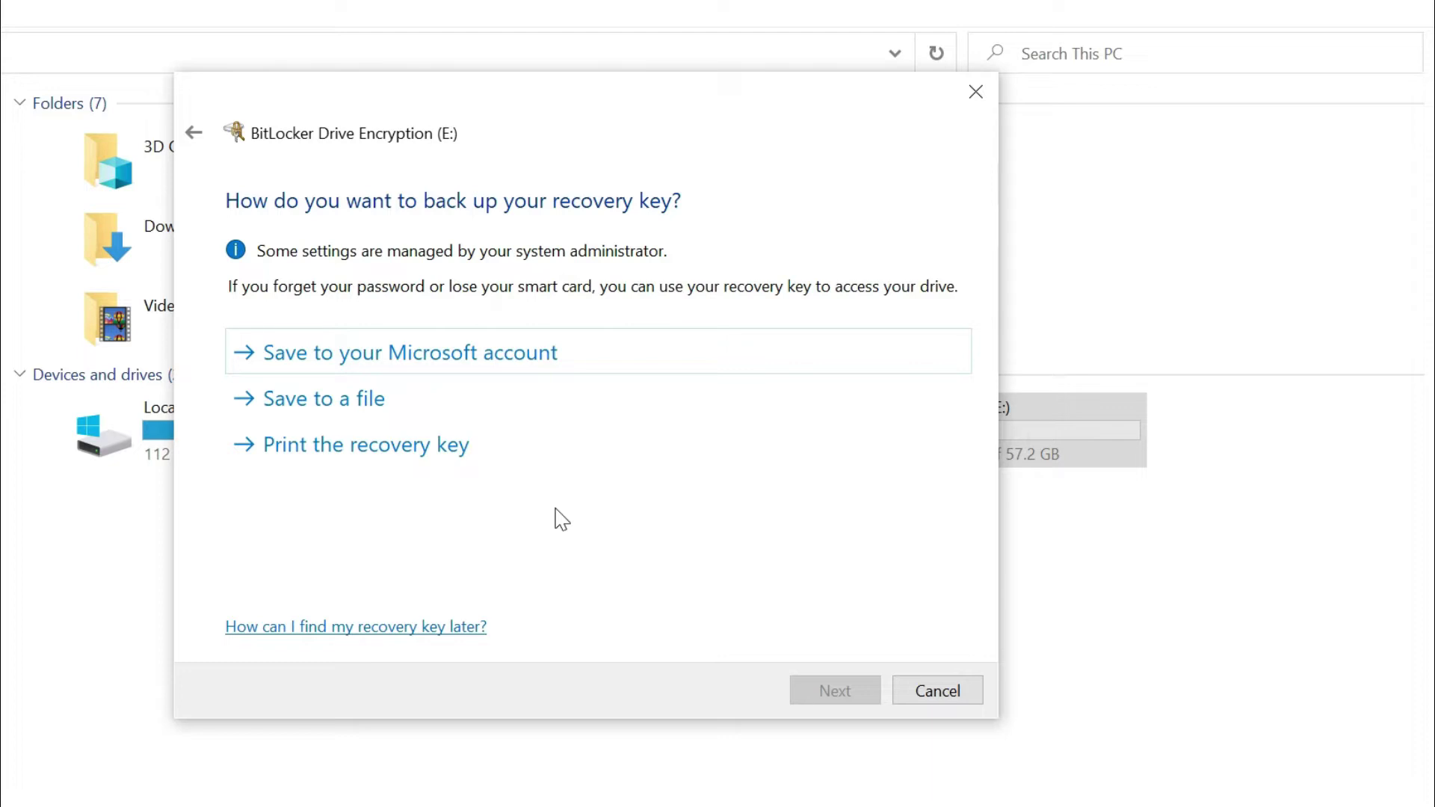
pyautogui.click(383, 407)
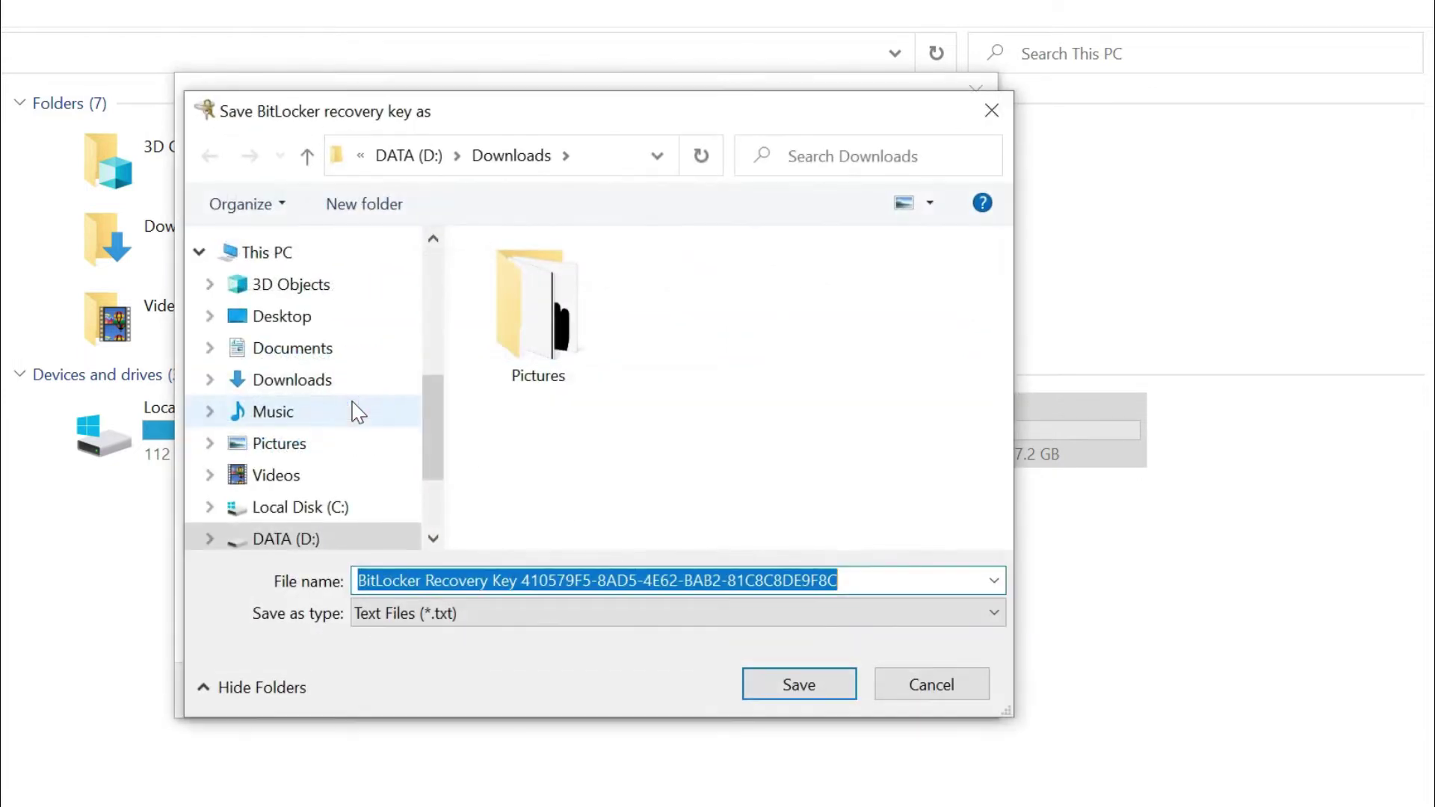
pyautogui.scroll(6, 348, 393)
pyautogui.click(309, 305)
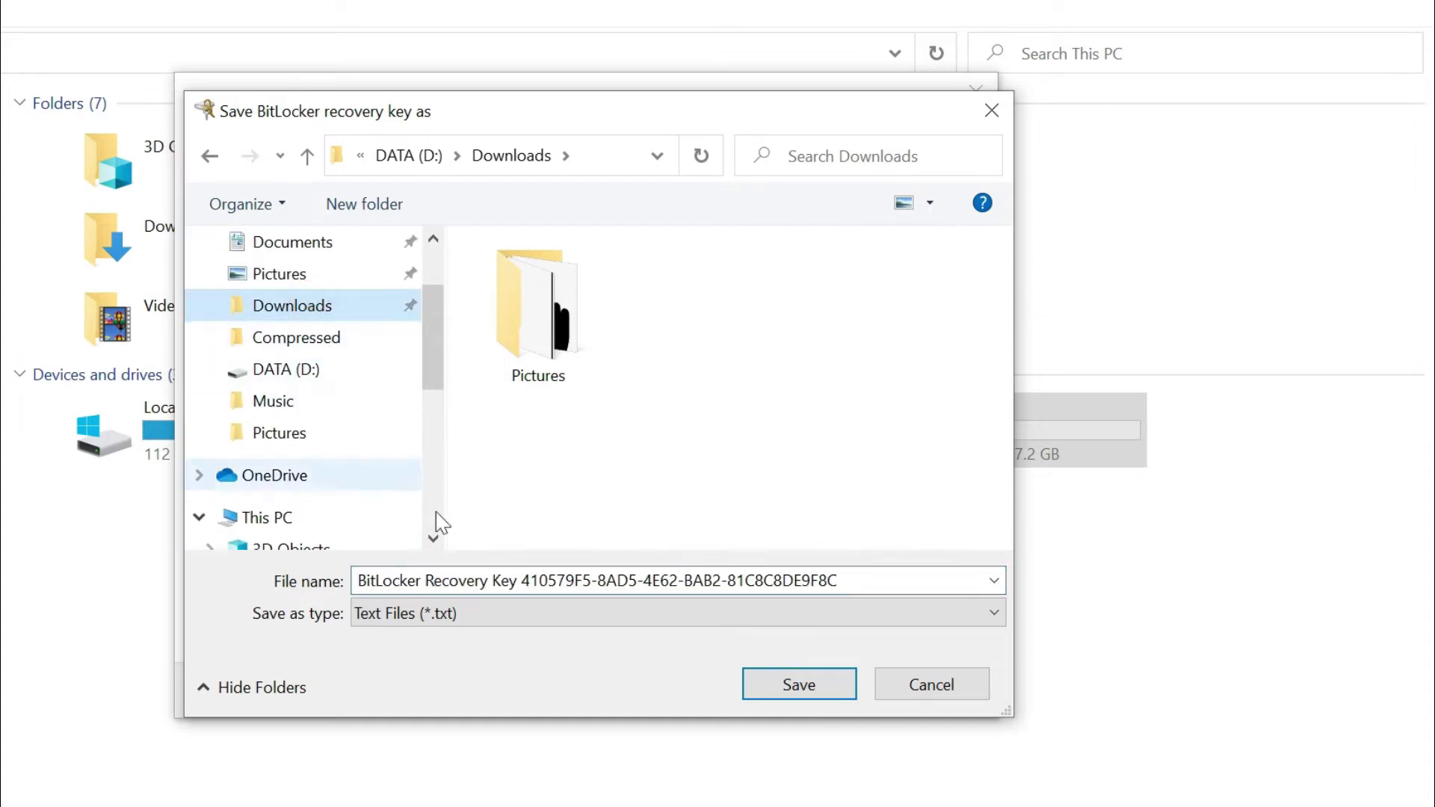
pyautogui.click(799, 686)
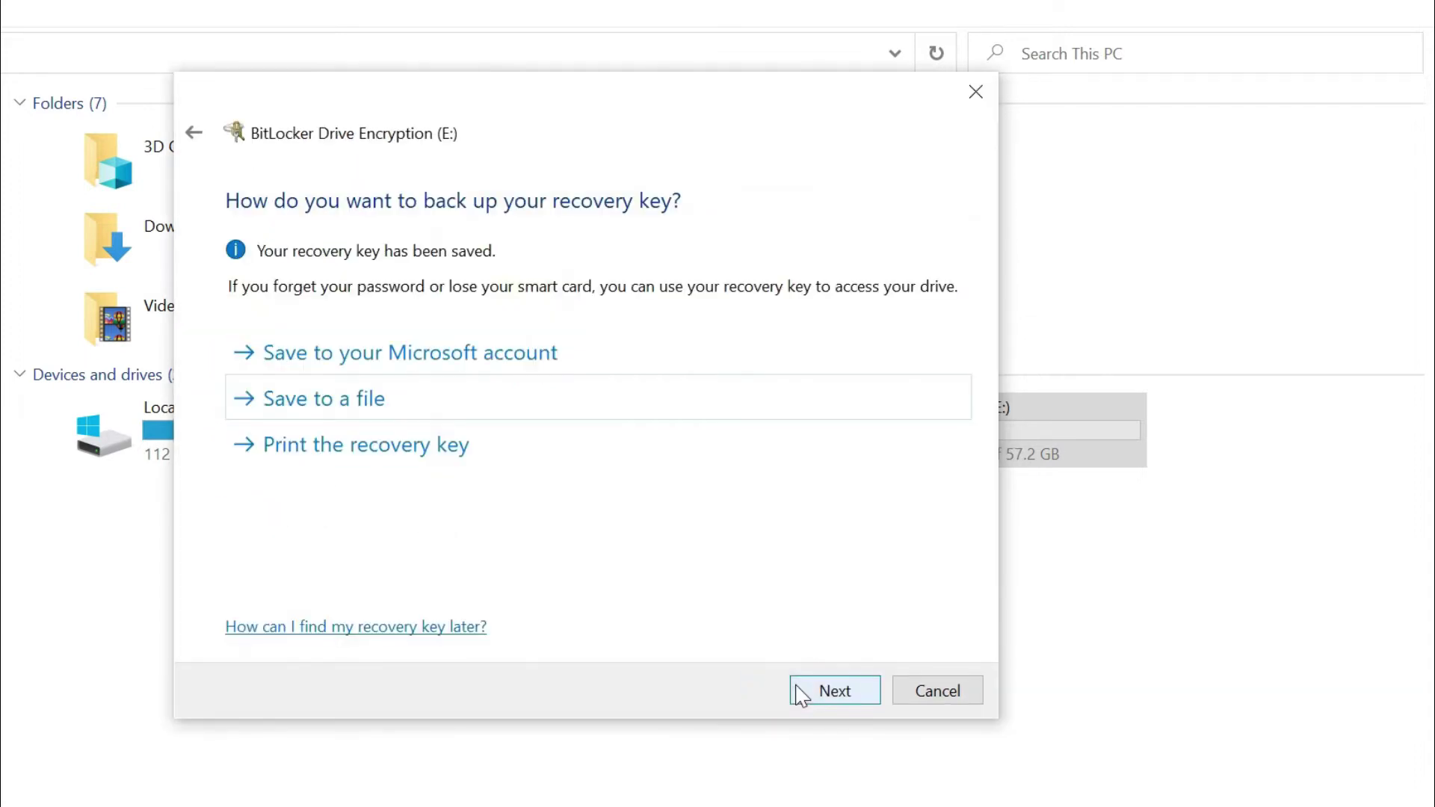
# Choose Encrypt used disk space only for drive E: and start encrypting.
pyautogui.click(839, 689)
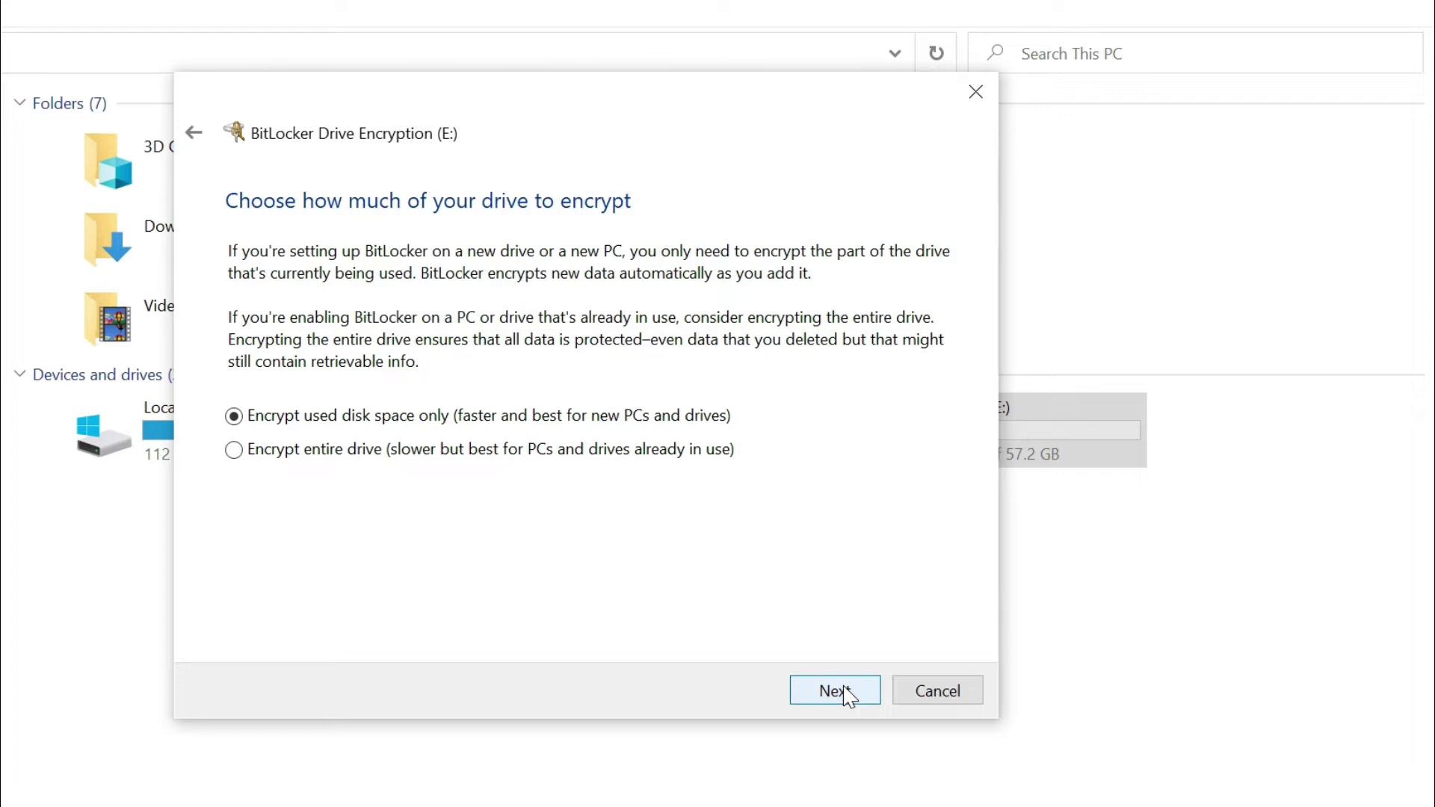
pyautogui.click(237, 450)
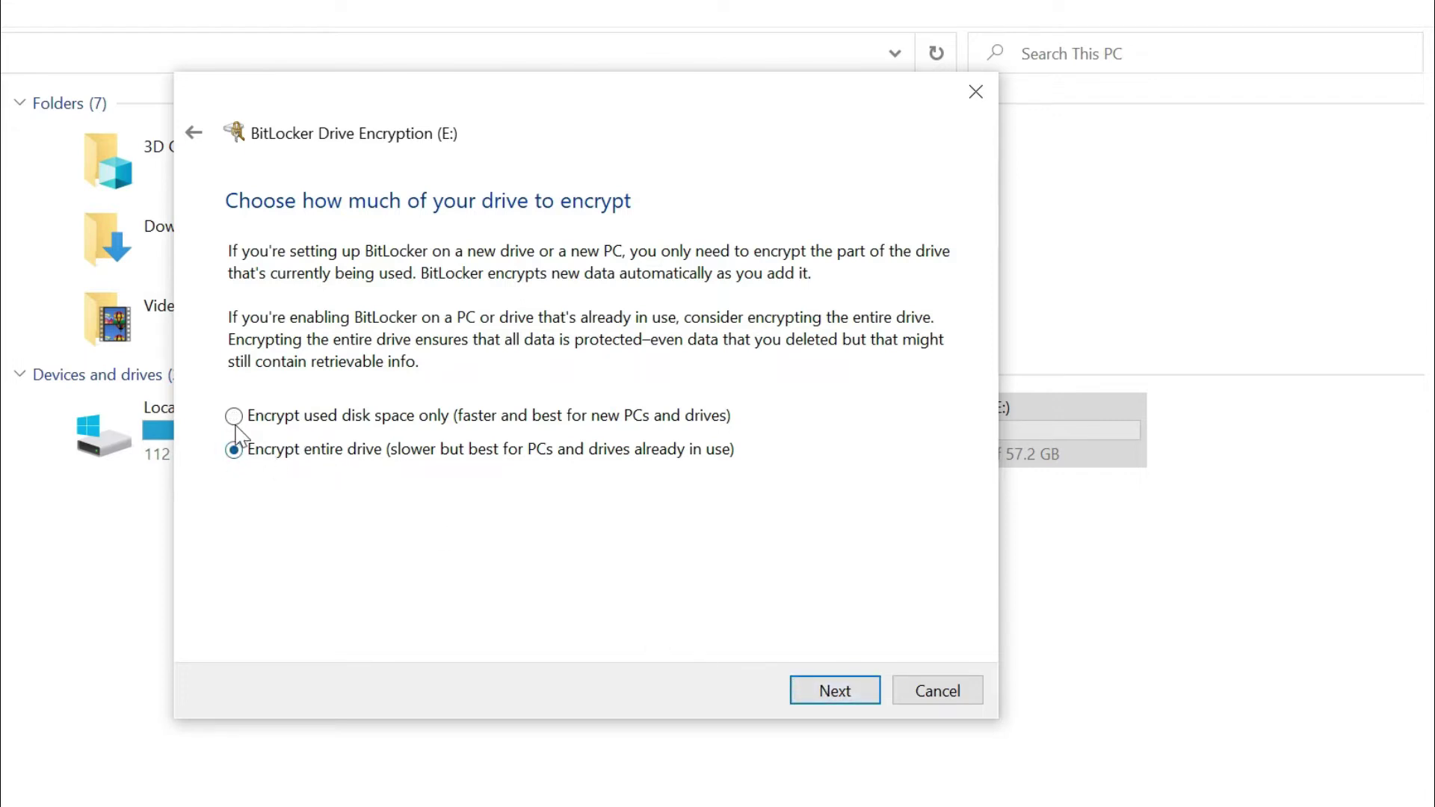
pyautogui.click(234, 417)
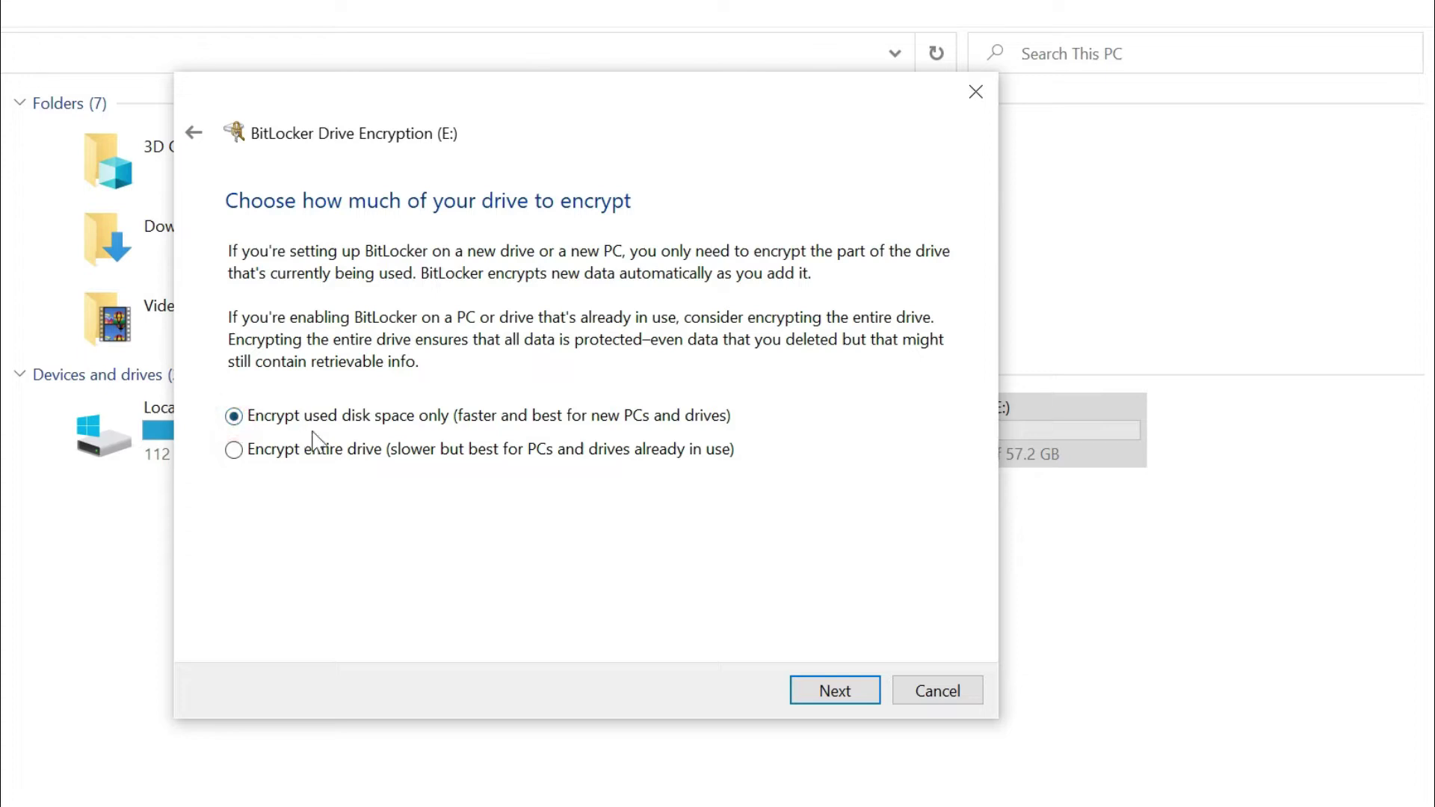
pyautogui.click(825, 697)
pyautogui.click(827, 698)
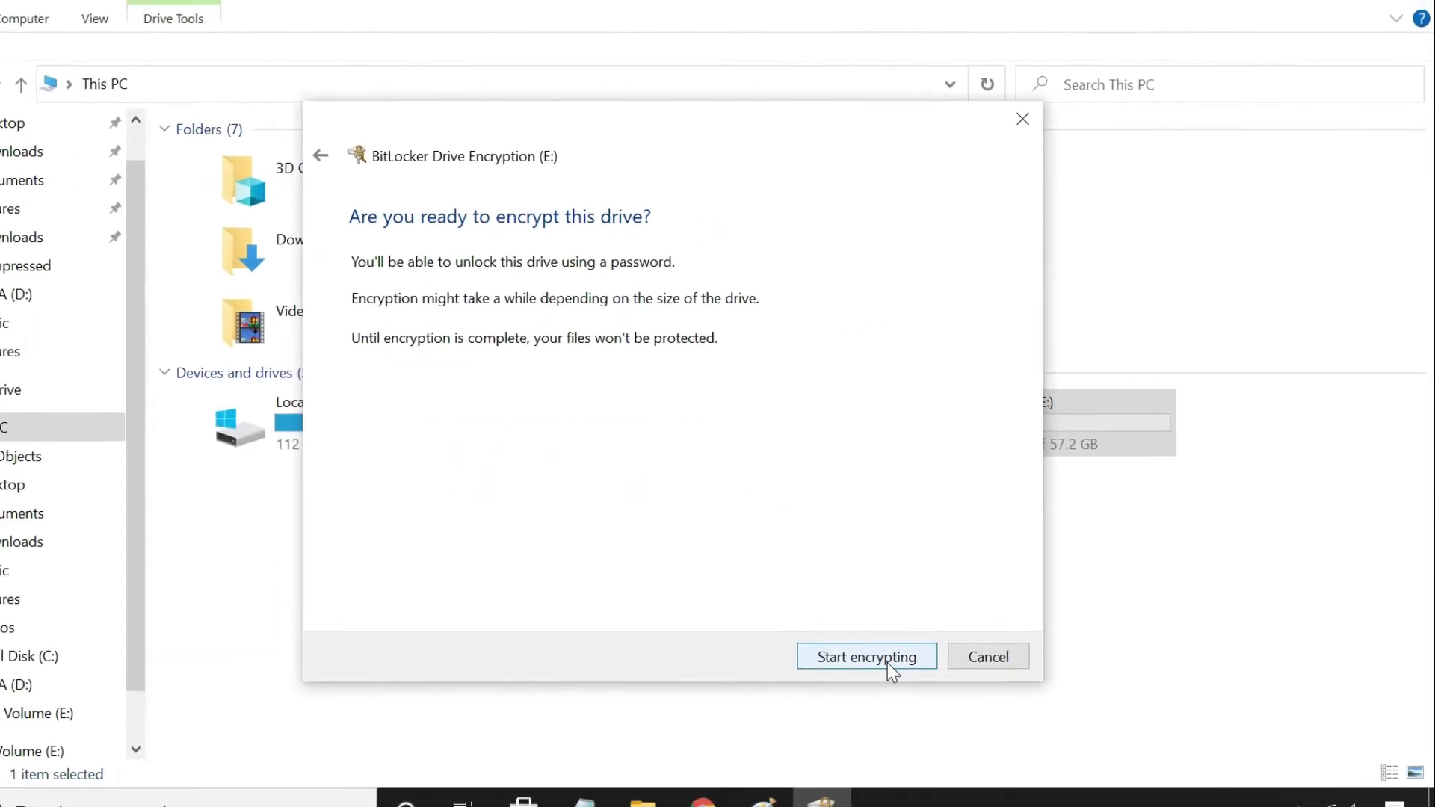
pyautogui.click(867, 677)
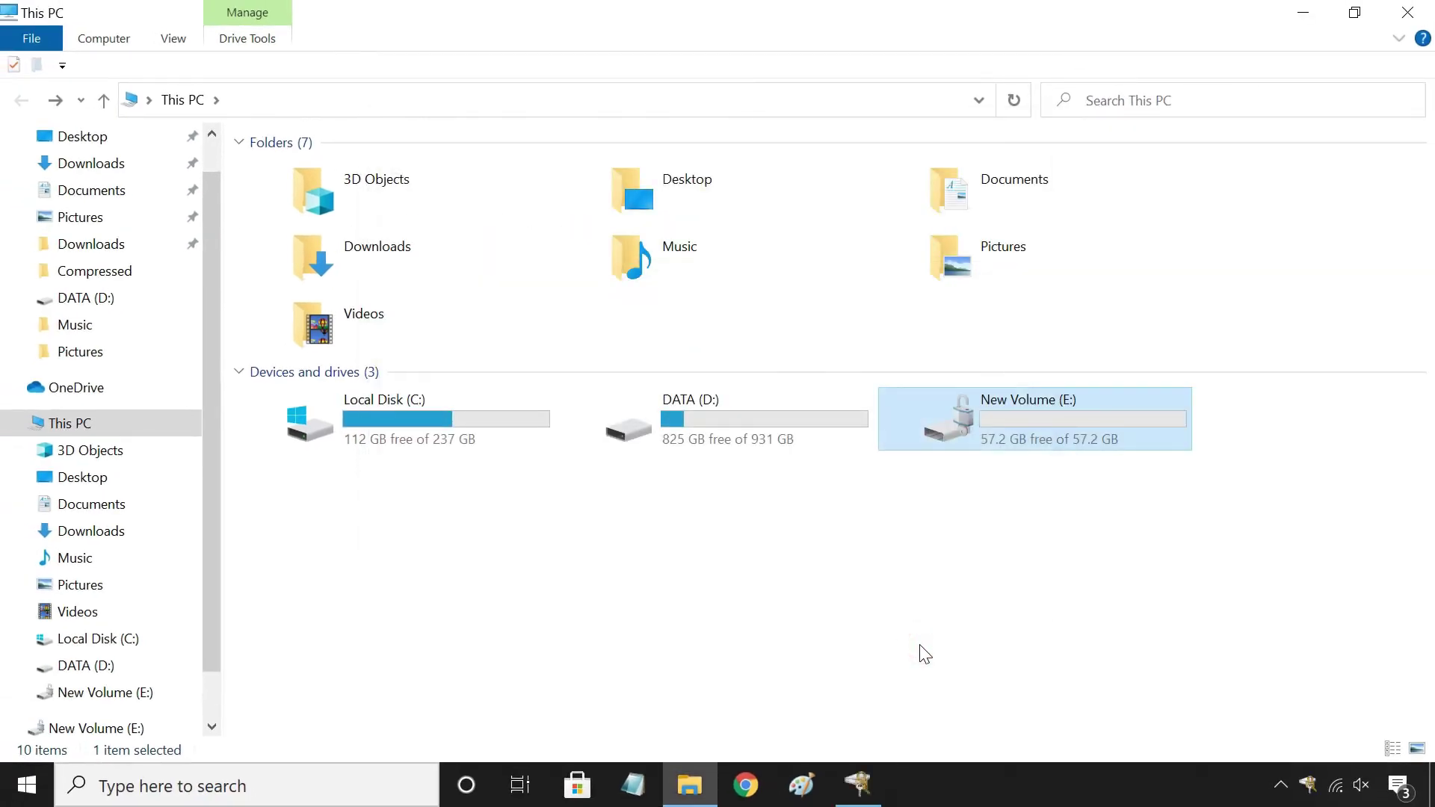
# Close the encryption complete message for E:, then eject New Volume (E:).
pyautogui.click(860, 781)
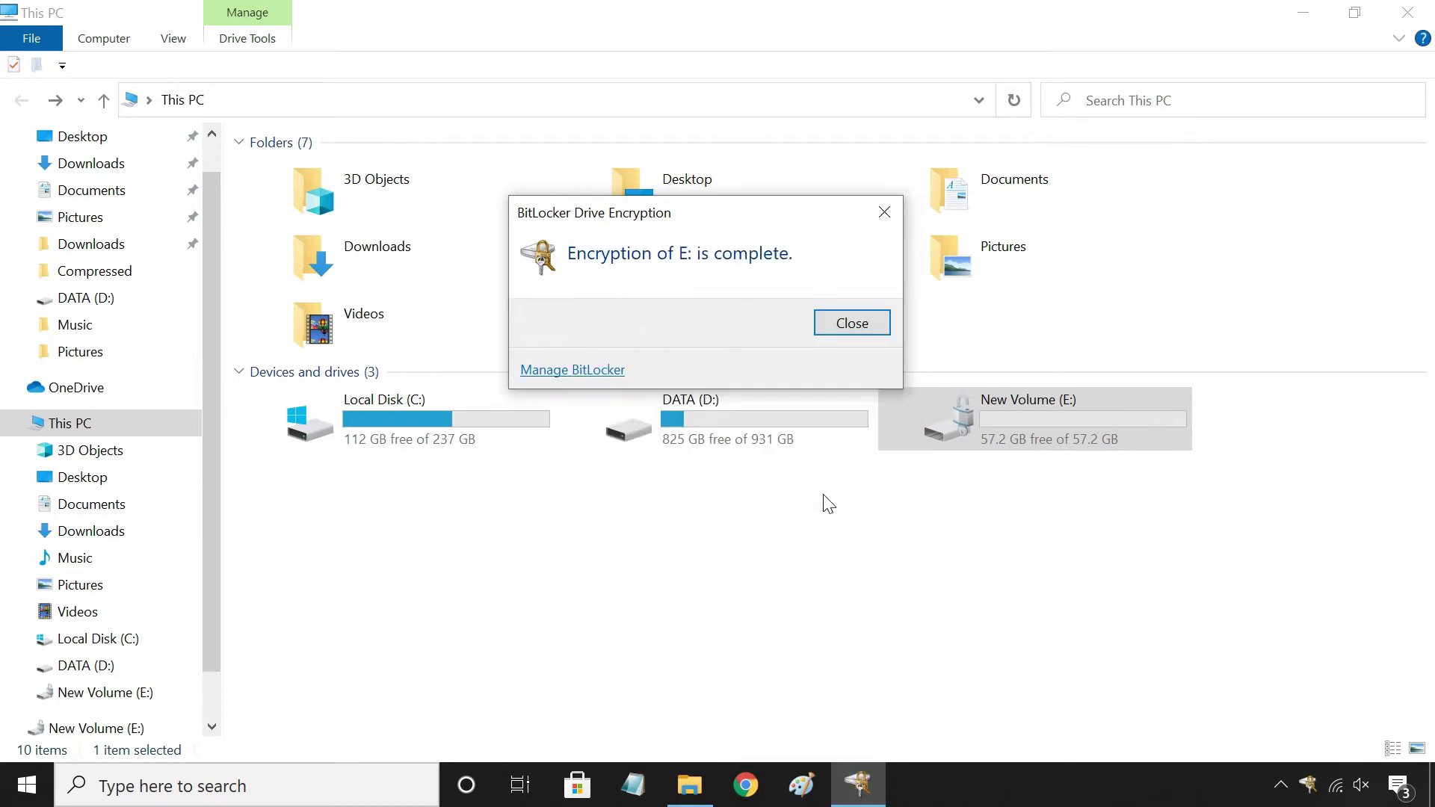
pyautogui.click(867, 328)
pyautogui.click(856, 526)
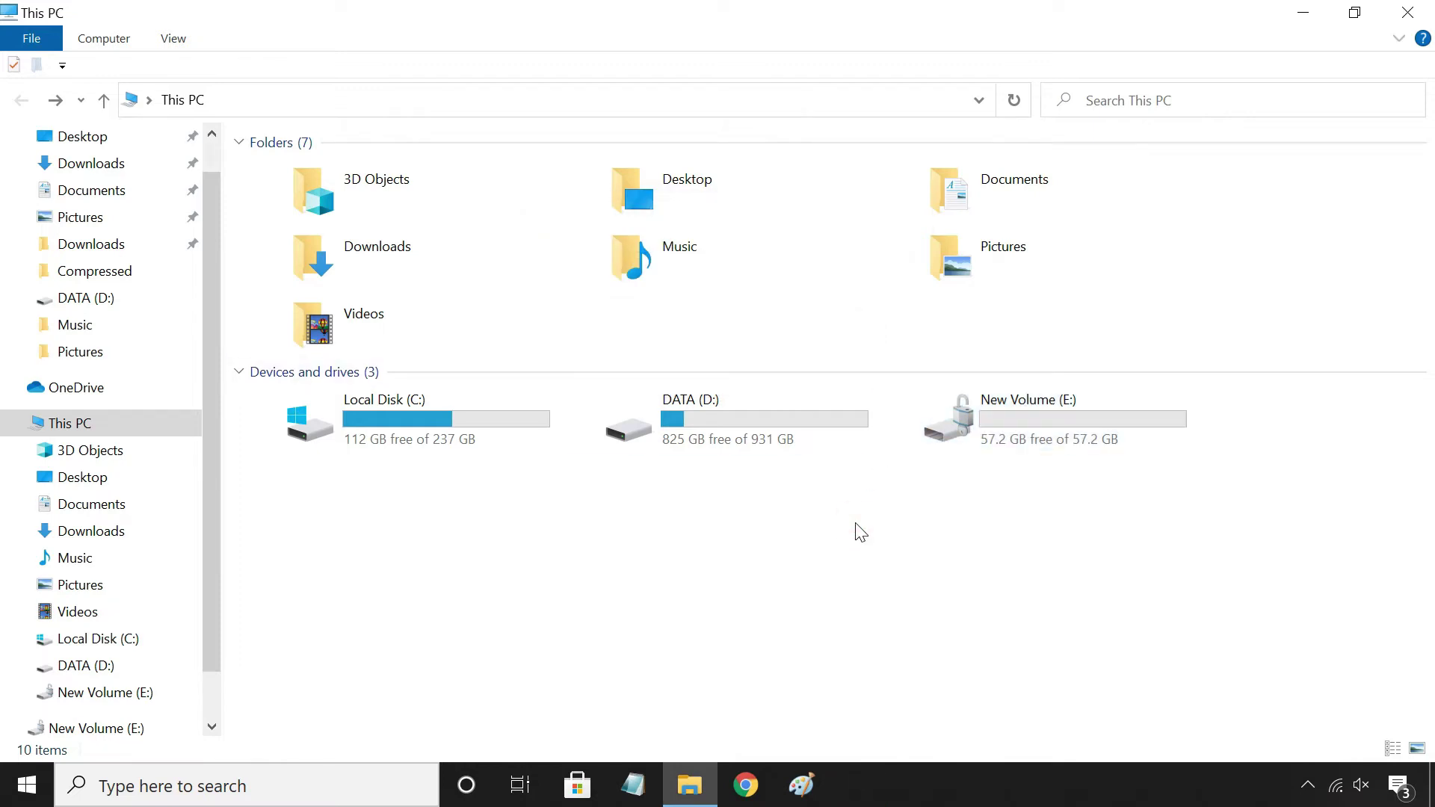
pyautogui.rightClick(1022, 433)
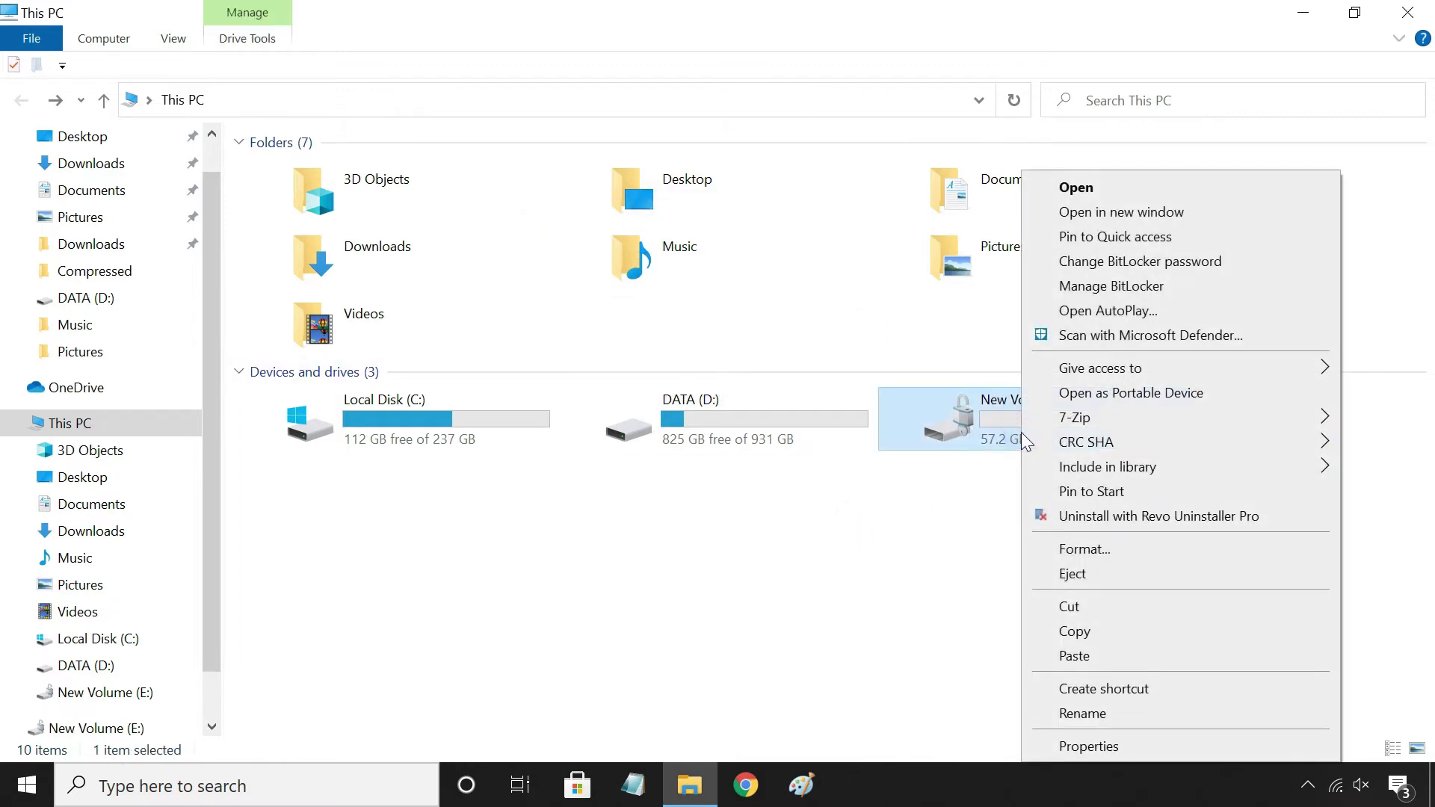
pyautogui.click(1084, 573)
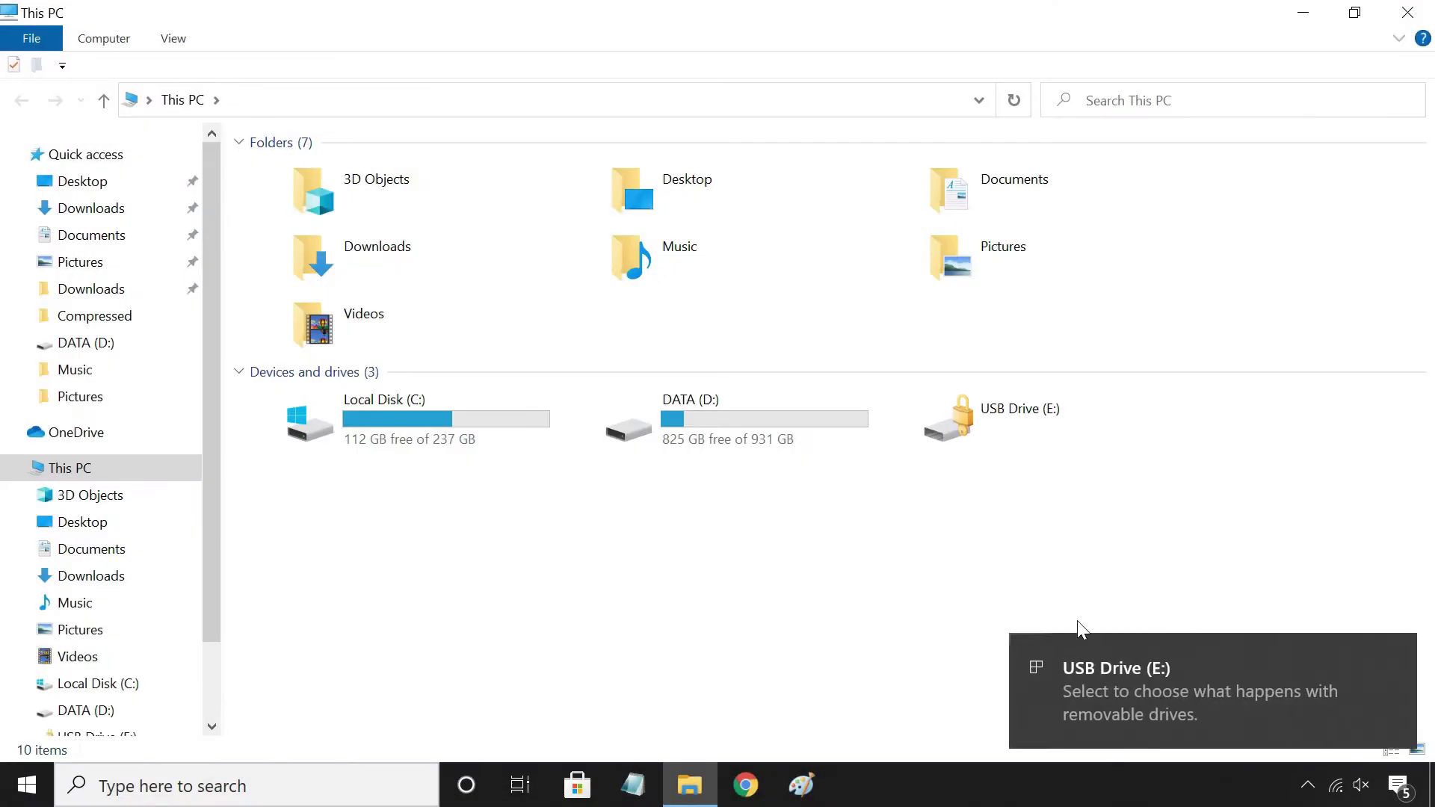
# Unlock USB Drive (E:) with its password, skip AutoPlay, and open New Volume (E:).
pyautogui.click(1398, 650)
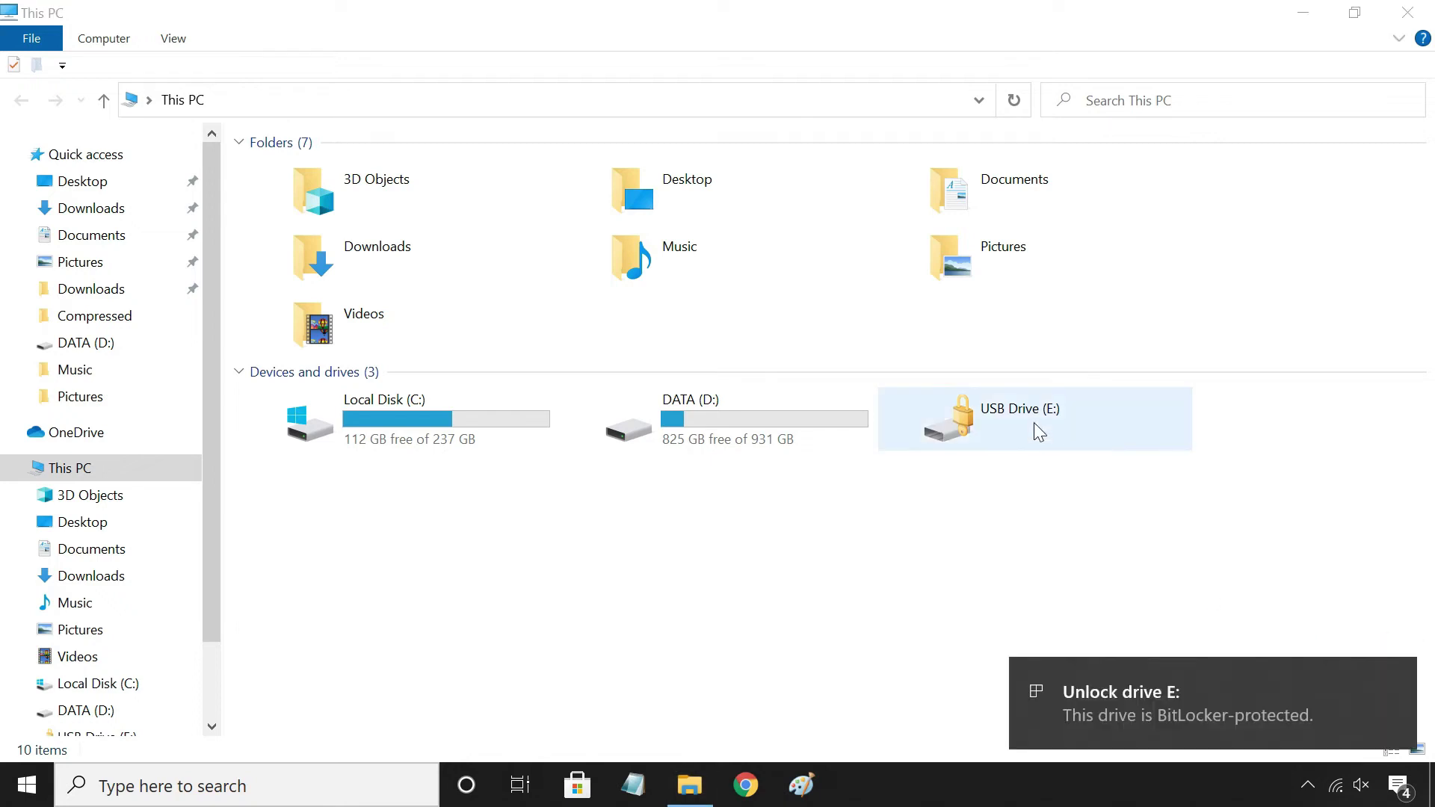
pyautogui.click(1399, 673)
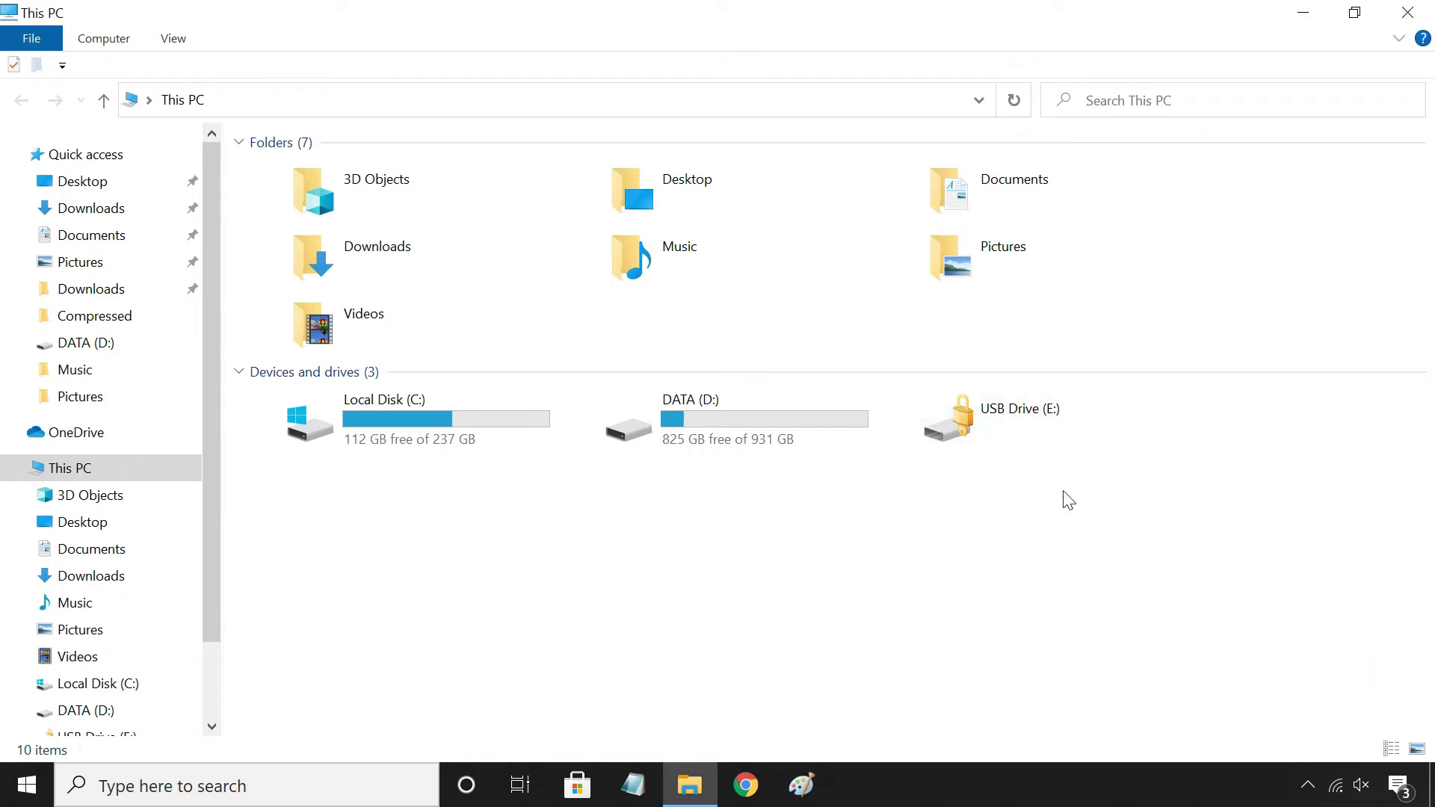
pyautogui.doubleClick(1037, 424)
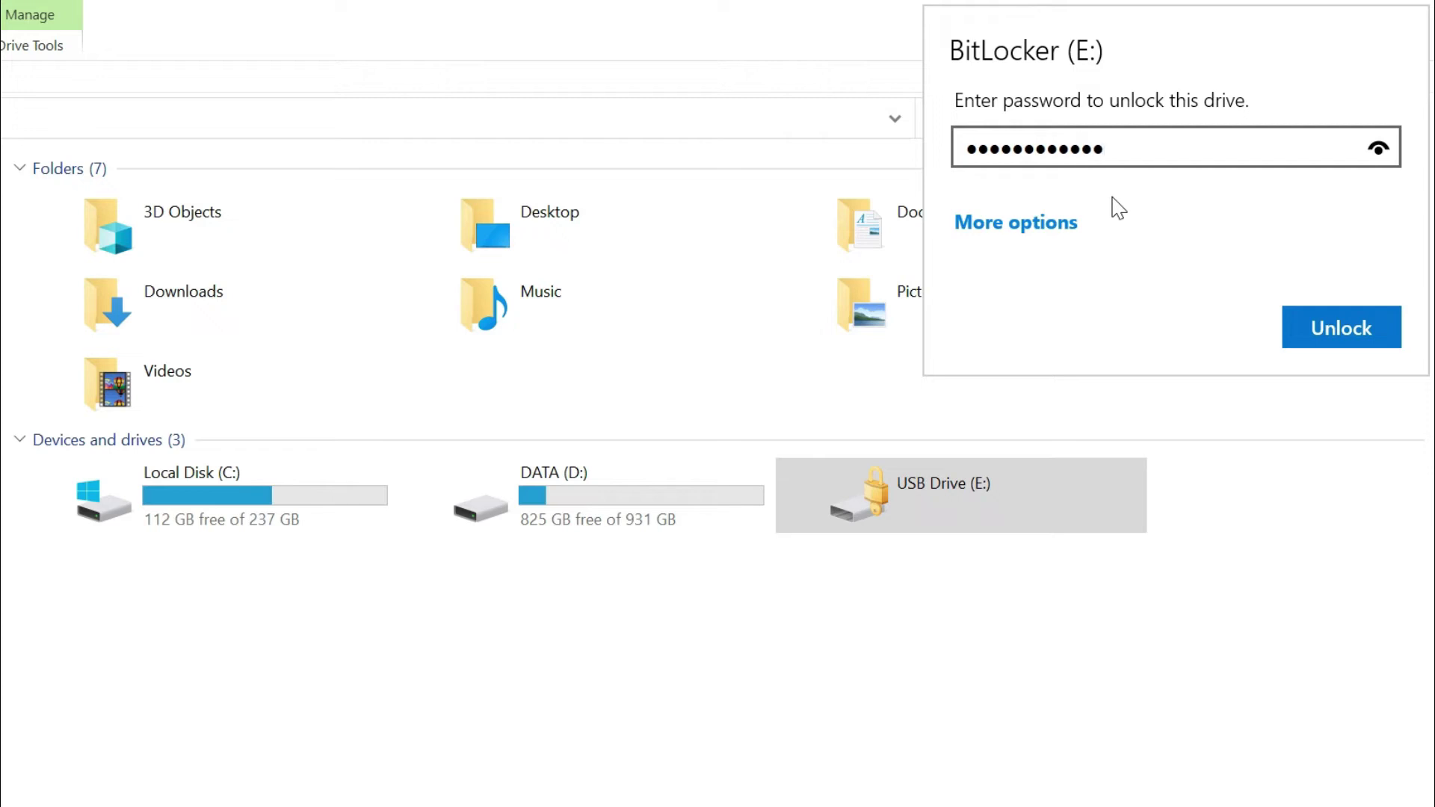
pyautogui.click(1342, 334)
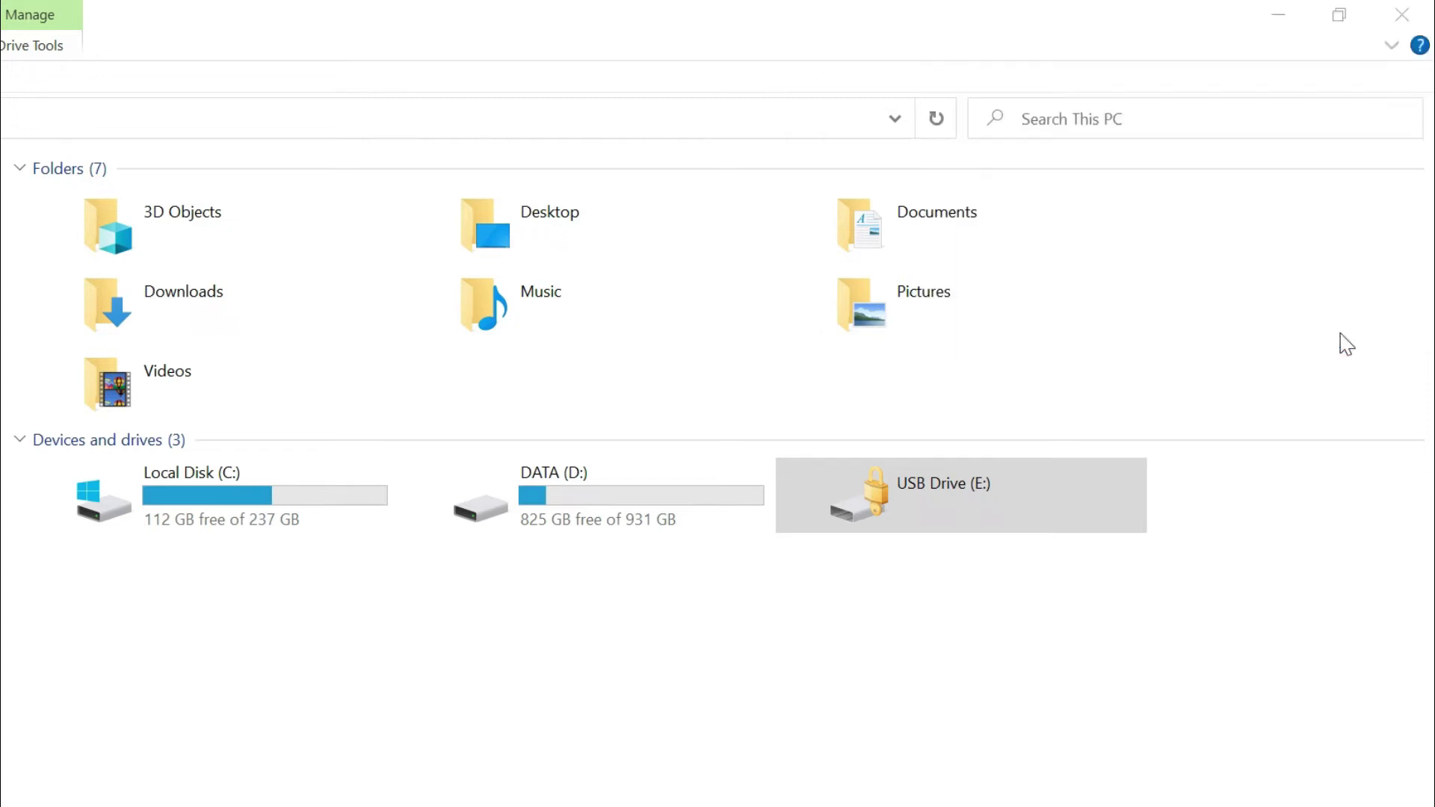
pyautogui.click(1012, 589)
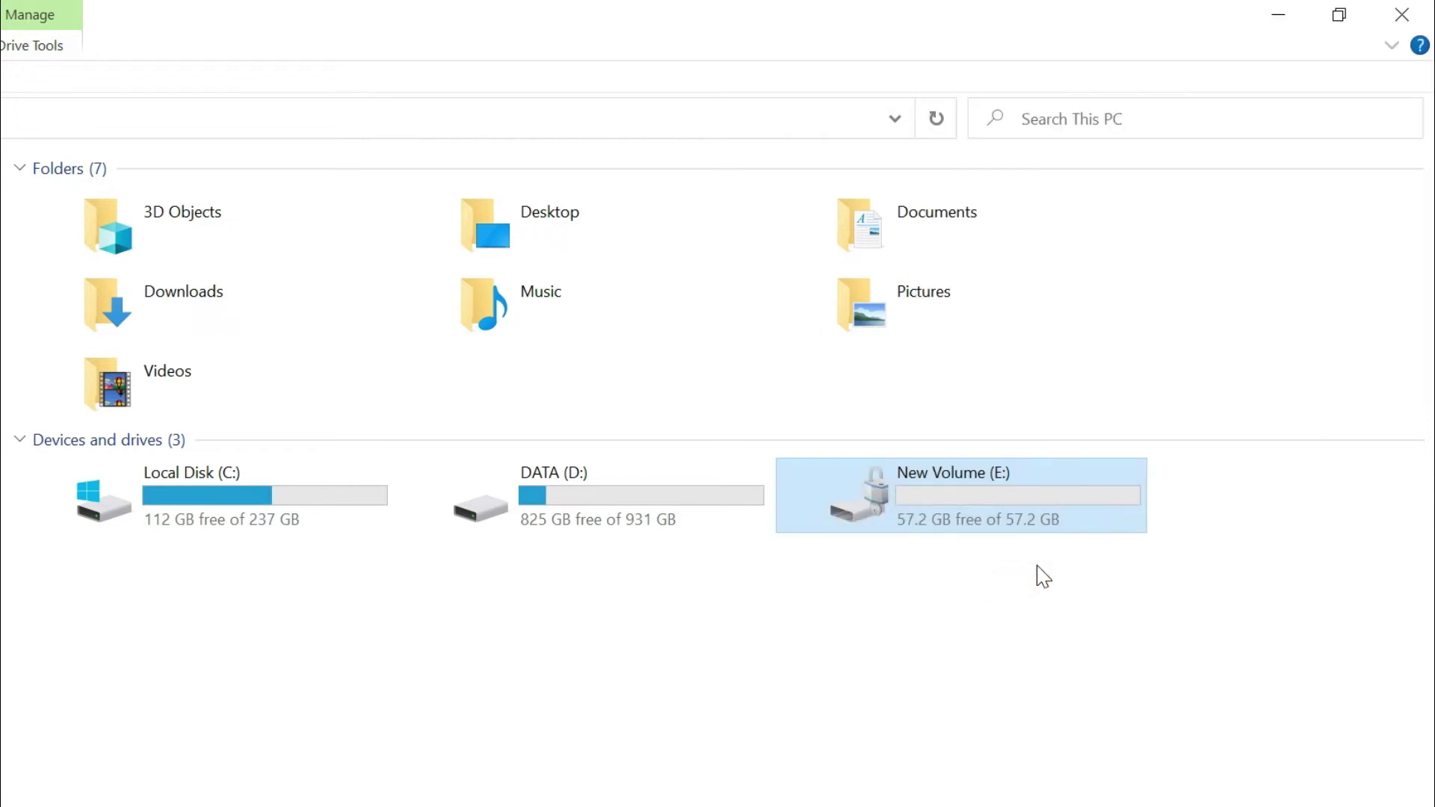
pyautogui.doubleClick(1013, 491)
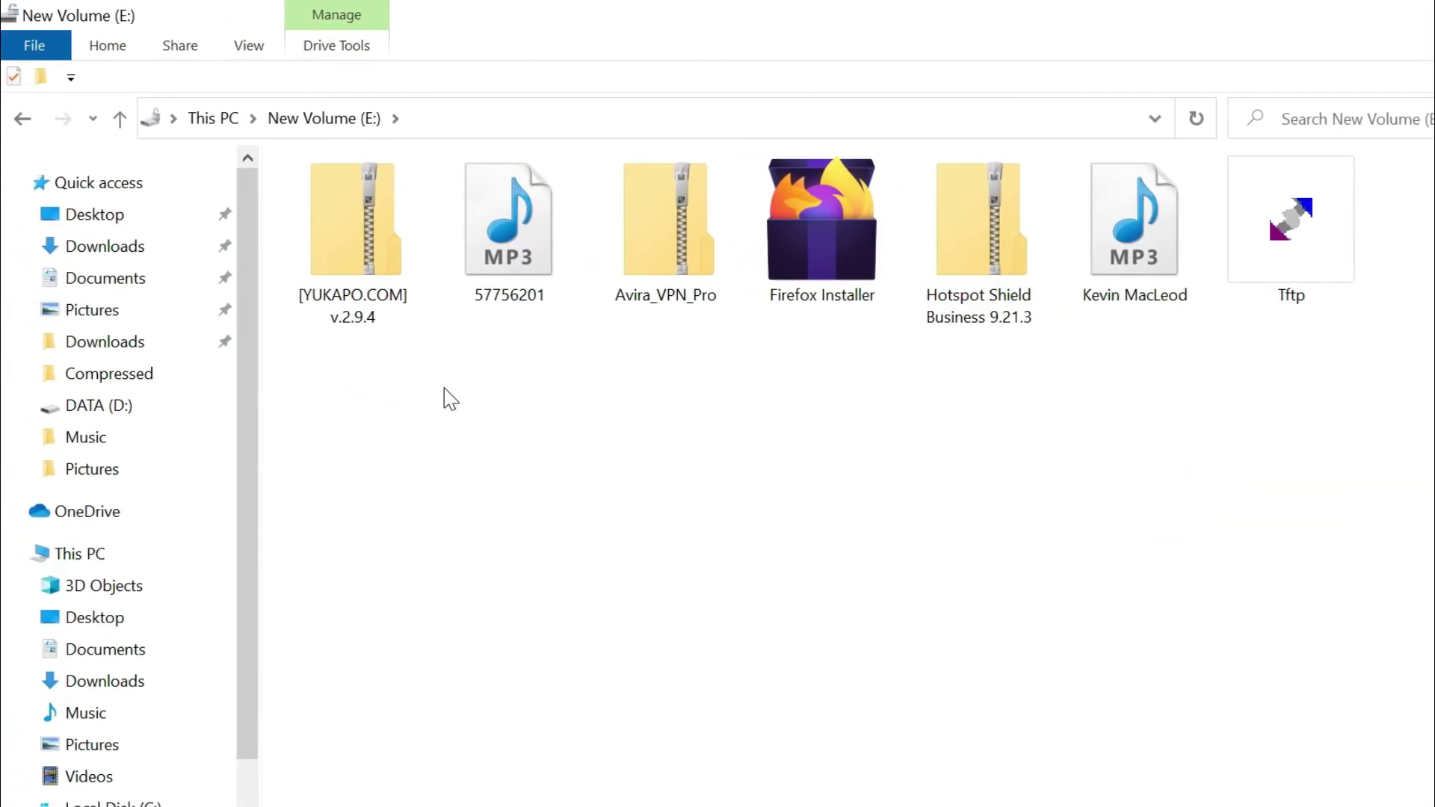
# Open the BitLocker Recovery Key file from Downloads in Notepad and select the key numbers.
pyautogui.click(118, 348)
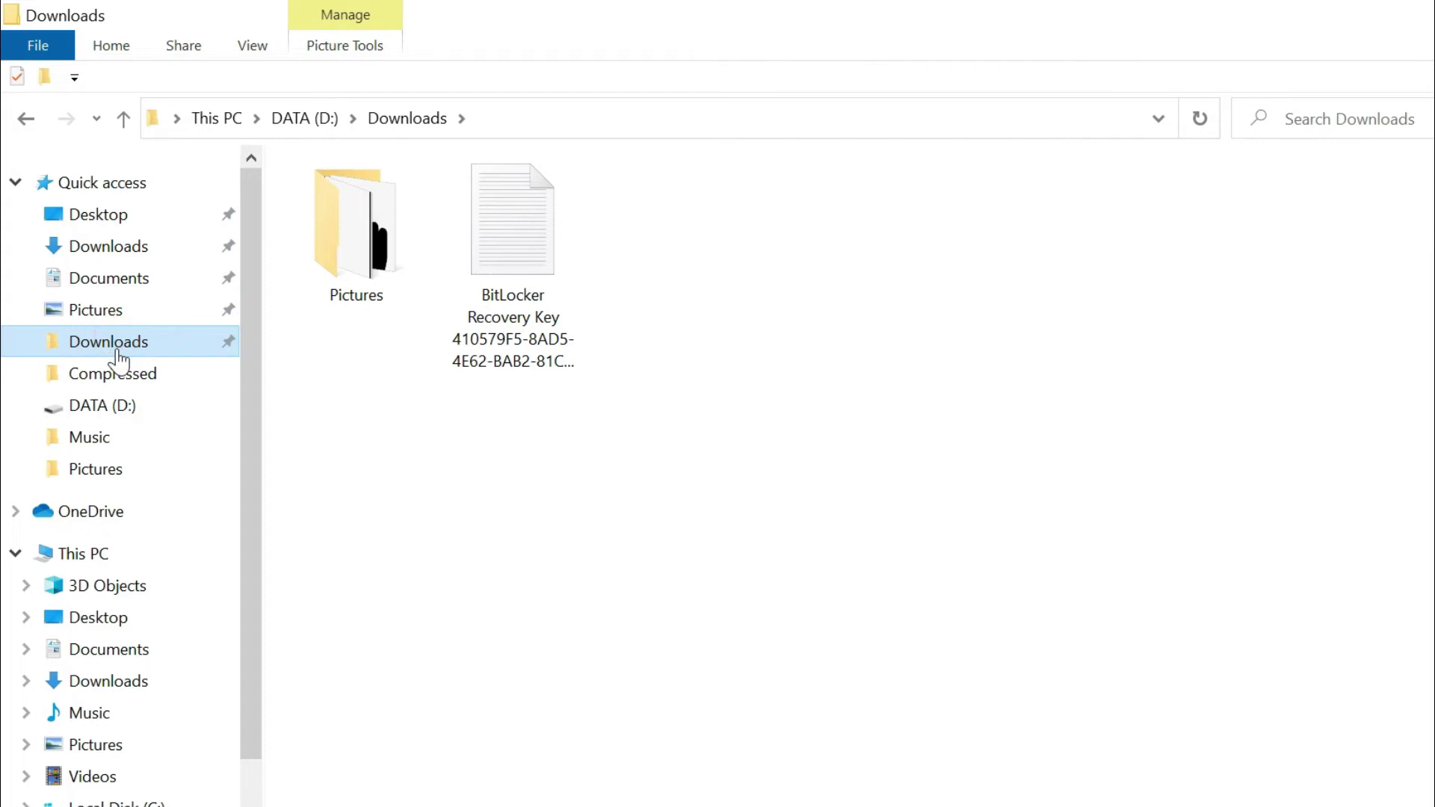
pyautogui.doubleClick(535, 310)
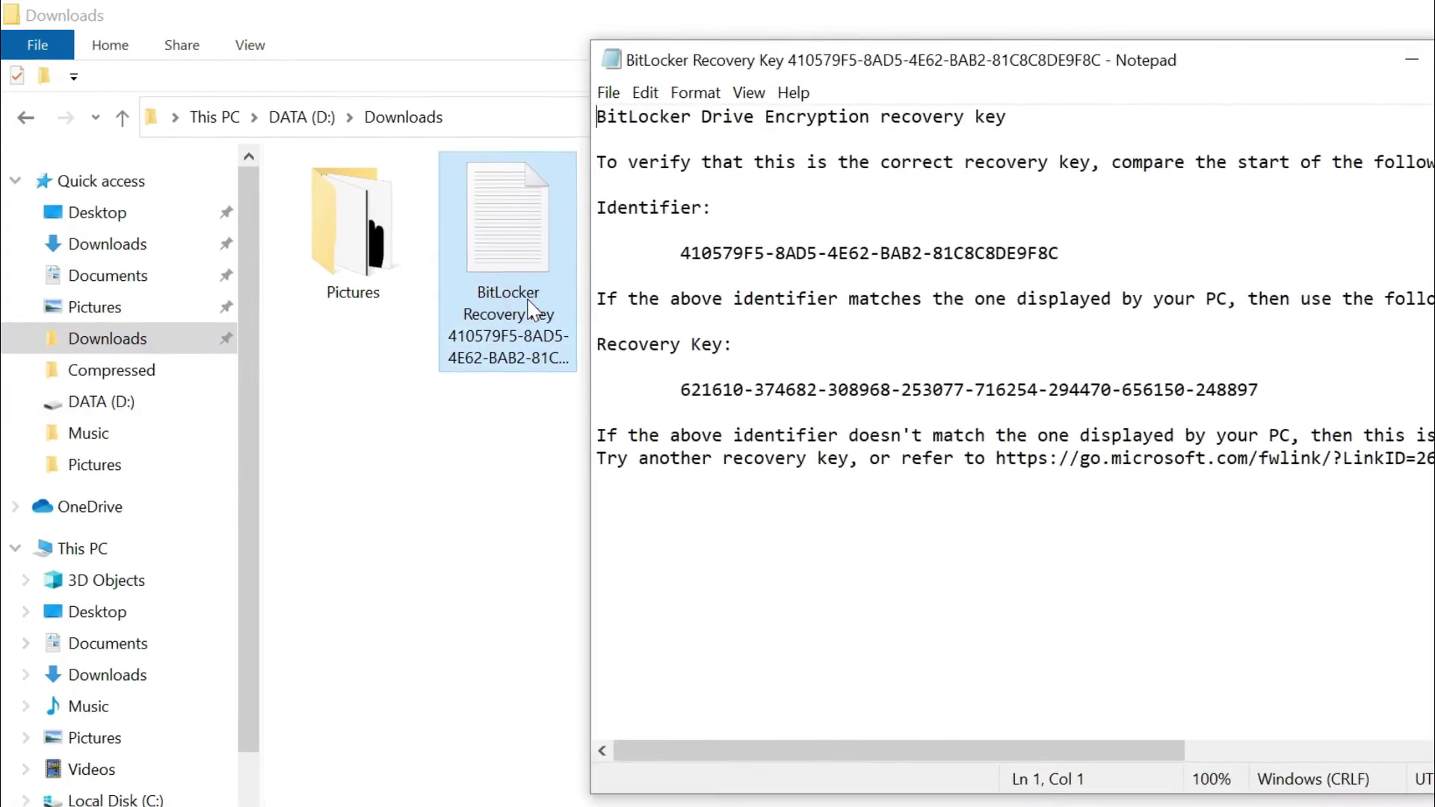
pyautogui.moveTo(685, 394); pyautogui.dragTo(1135, 421)
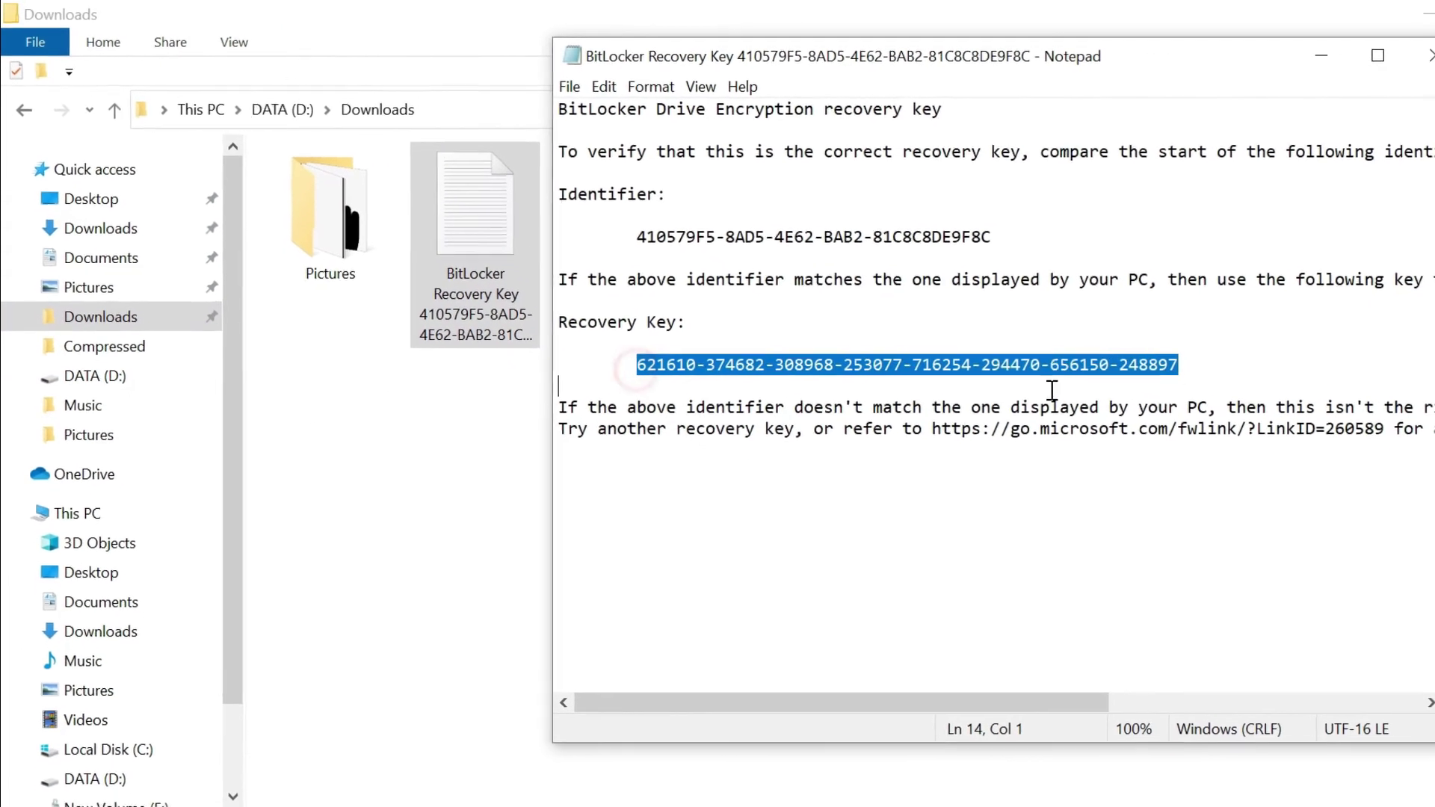
pyautogui.moveTo(1051, 390); pyautogui.dragTo(1189, 366)
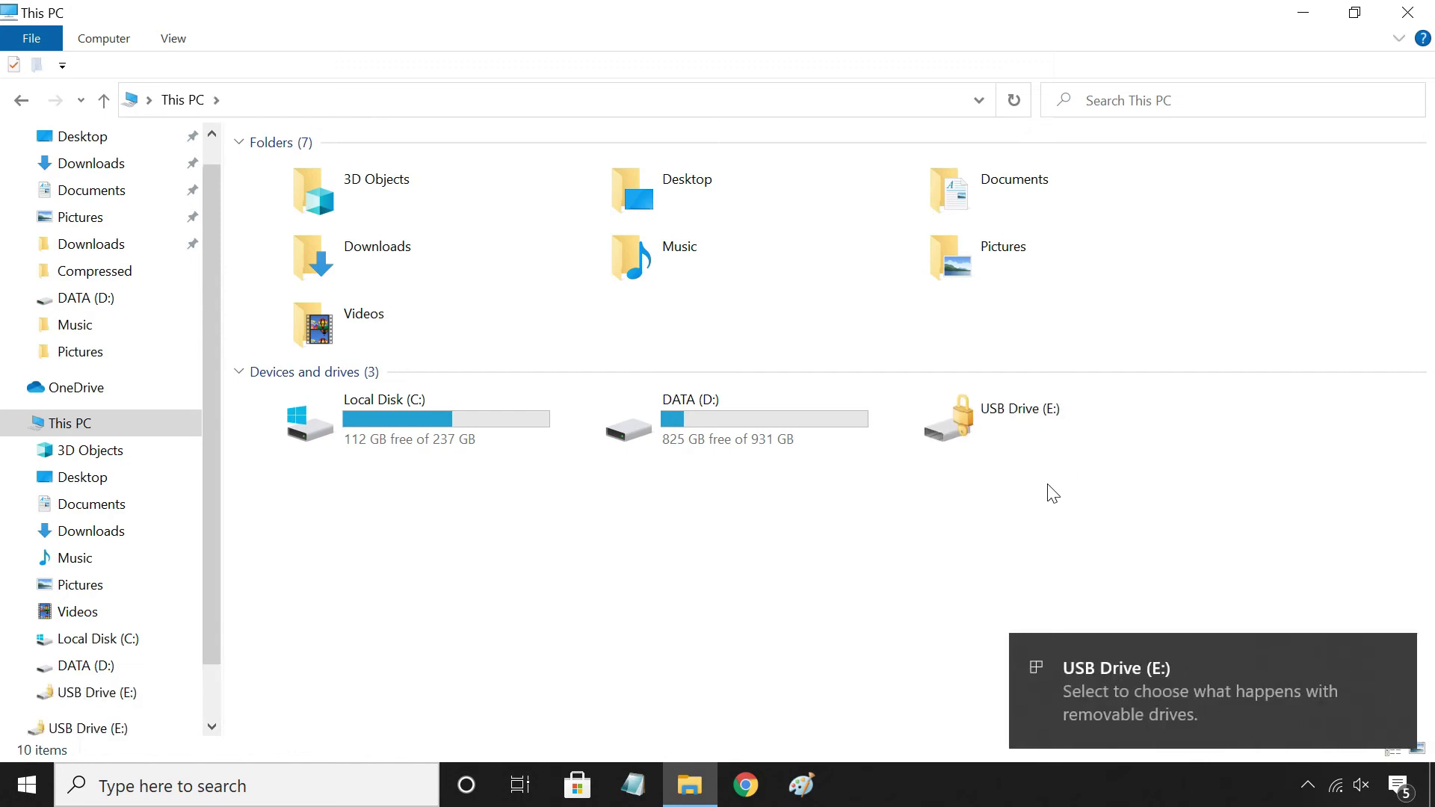
# Unlock USB Drive (E:) again with its password and dismiss AutoPlay.
pyautogui.doubleClick(1034, 422)
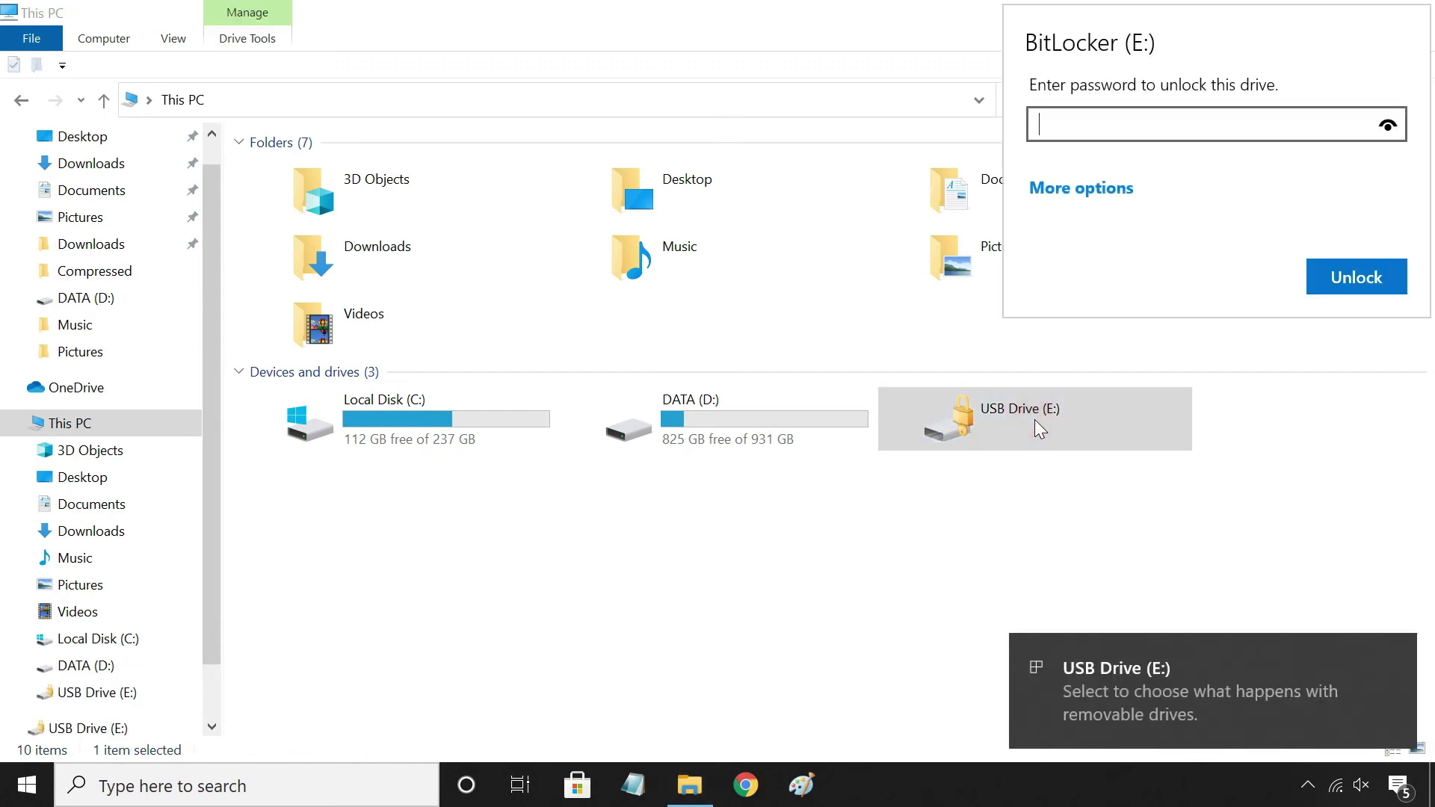
pyautogui.write('1')
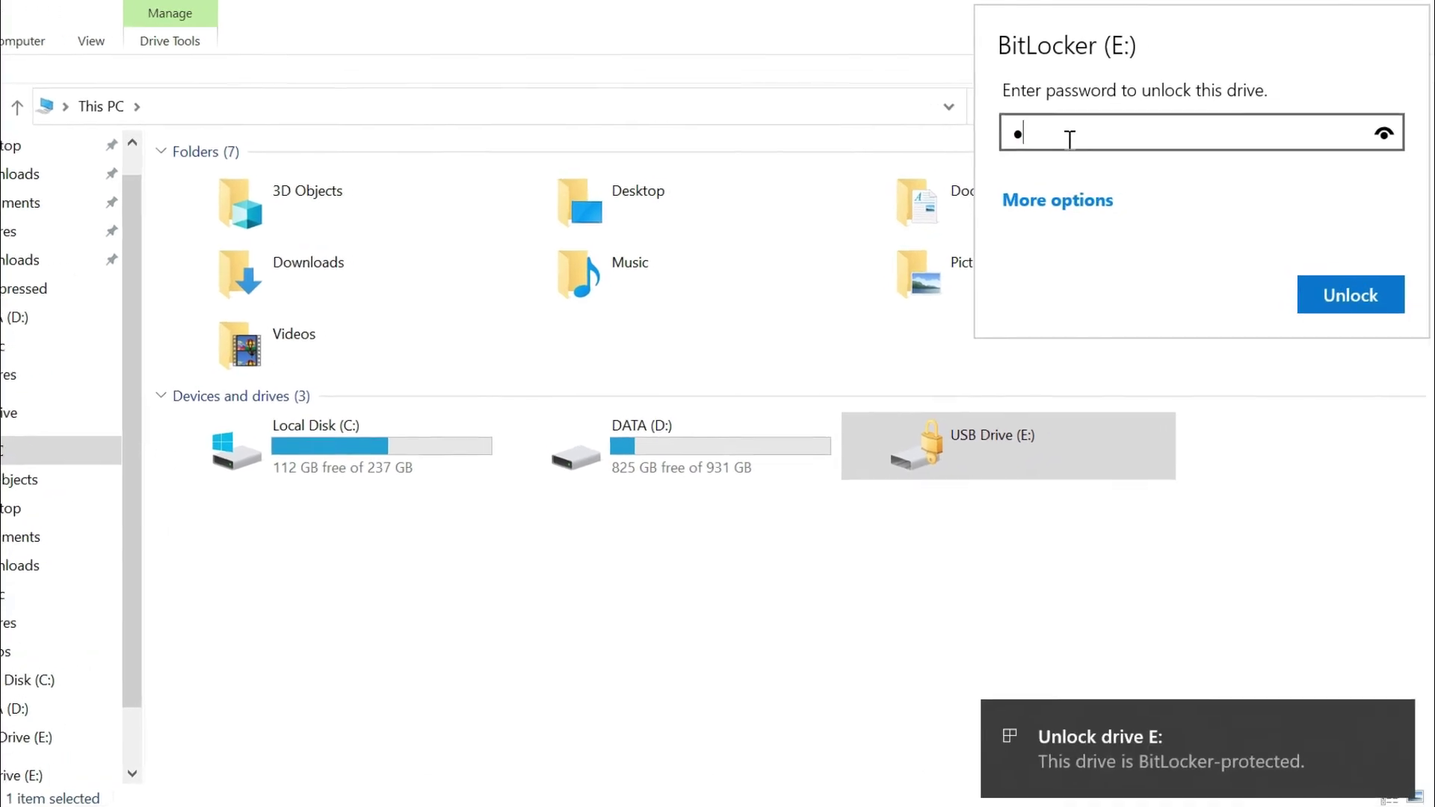
pyautogui.write('•••••••••••')
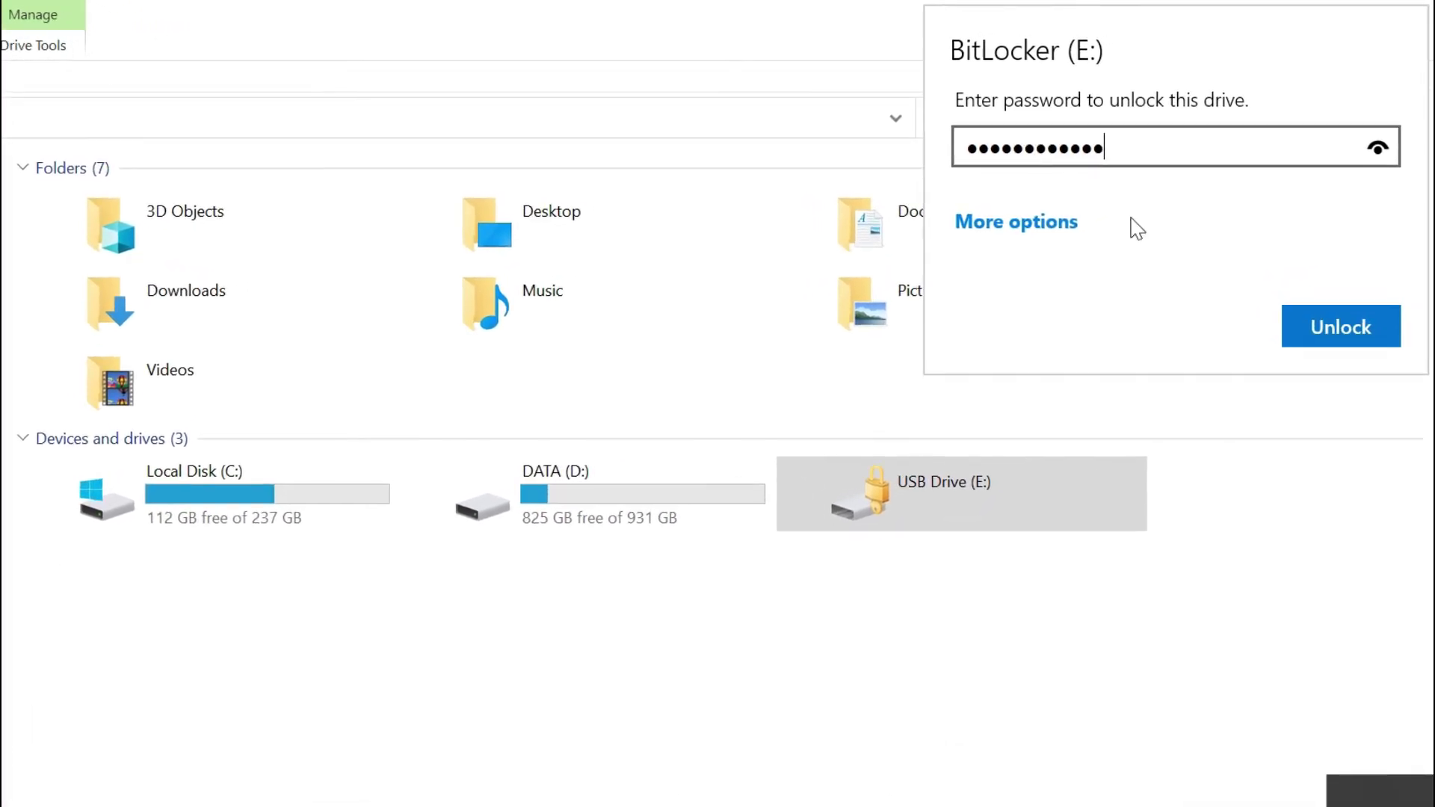
pyautogui.click(1355, 326)
pyautogui.click(984, 628)
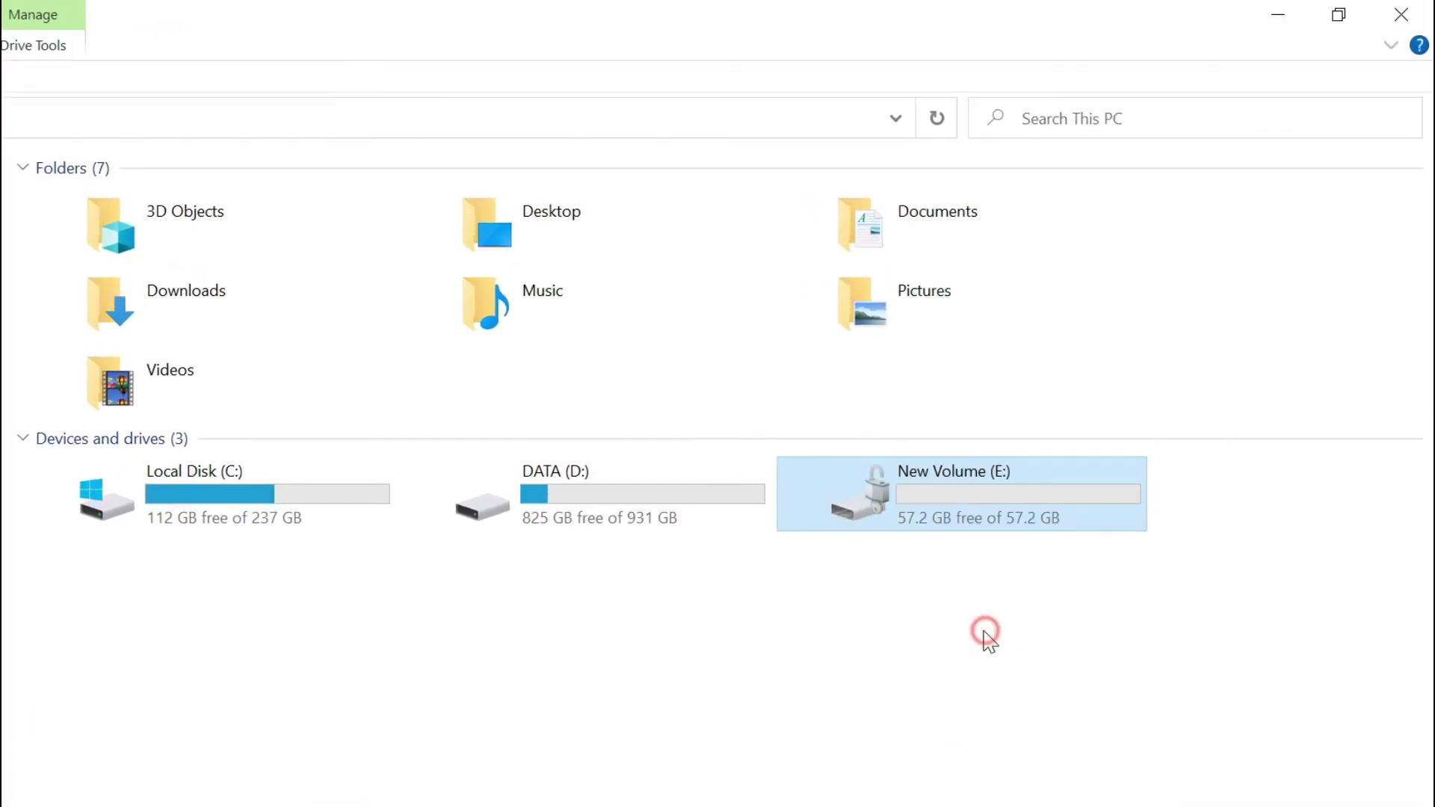
# Choose Manage BitLocker from the New Volume (E:) context menu.
pyautogui.rightClick(984, 508)
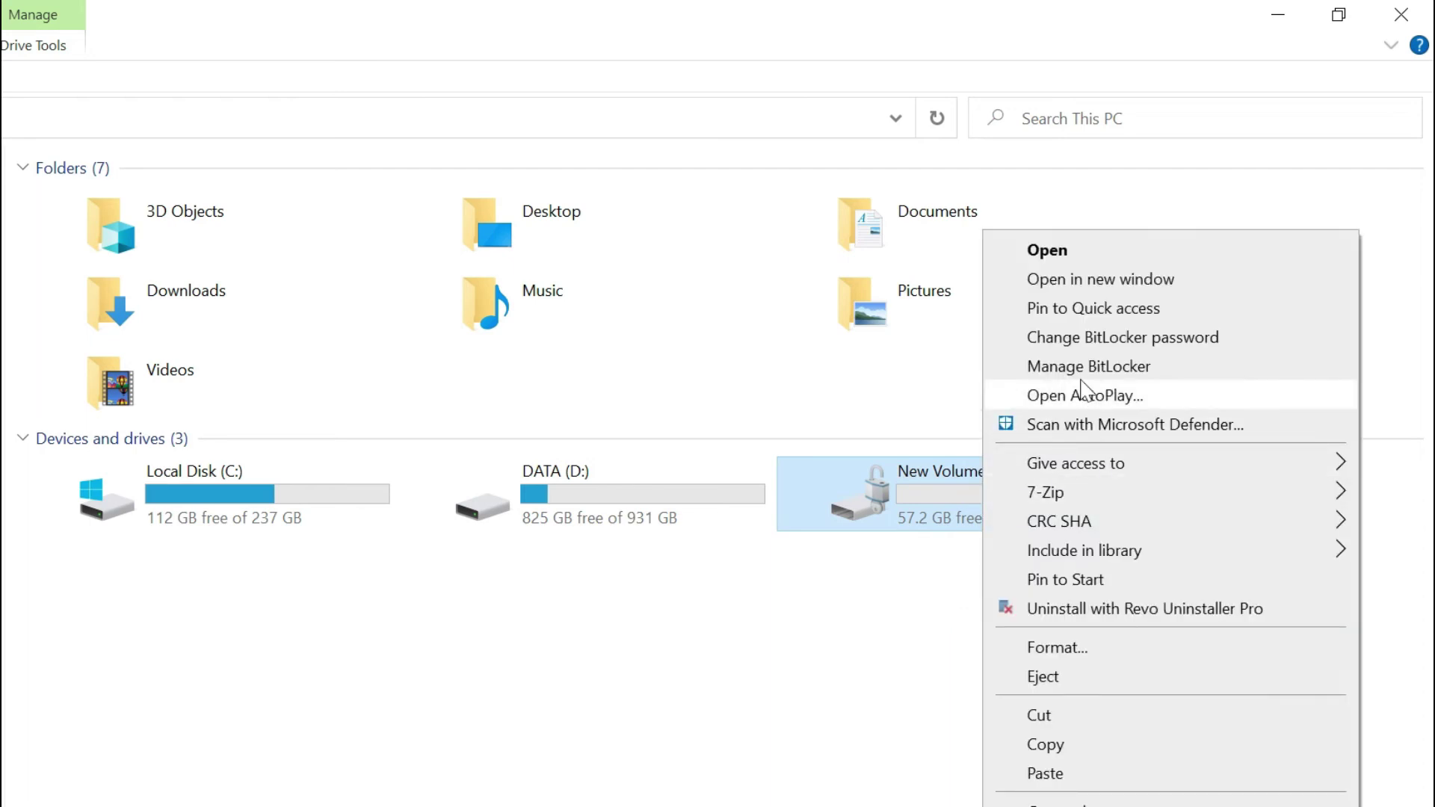
pyautogui.click(1119, 373)
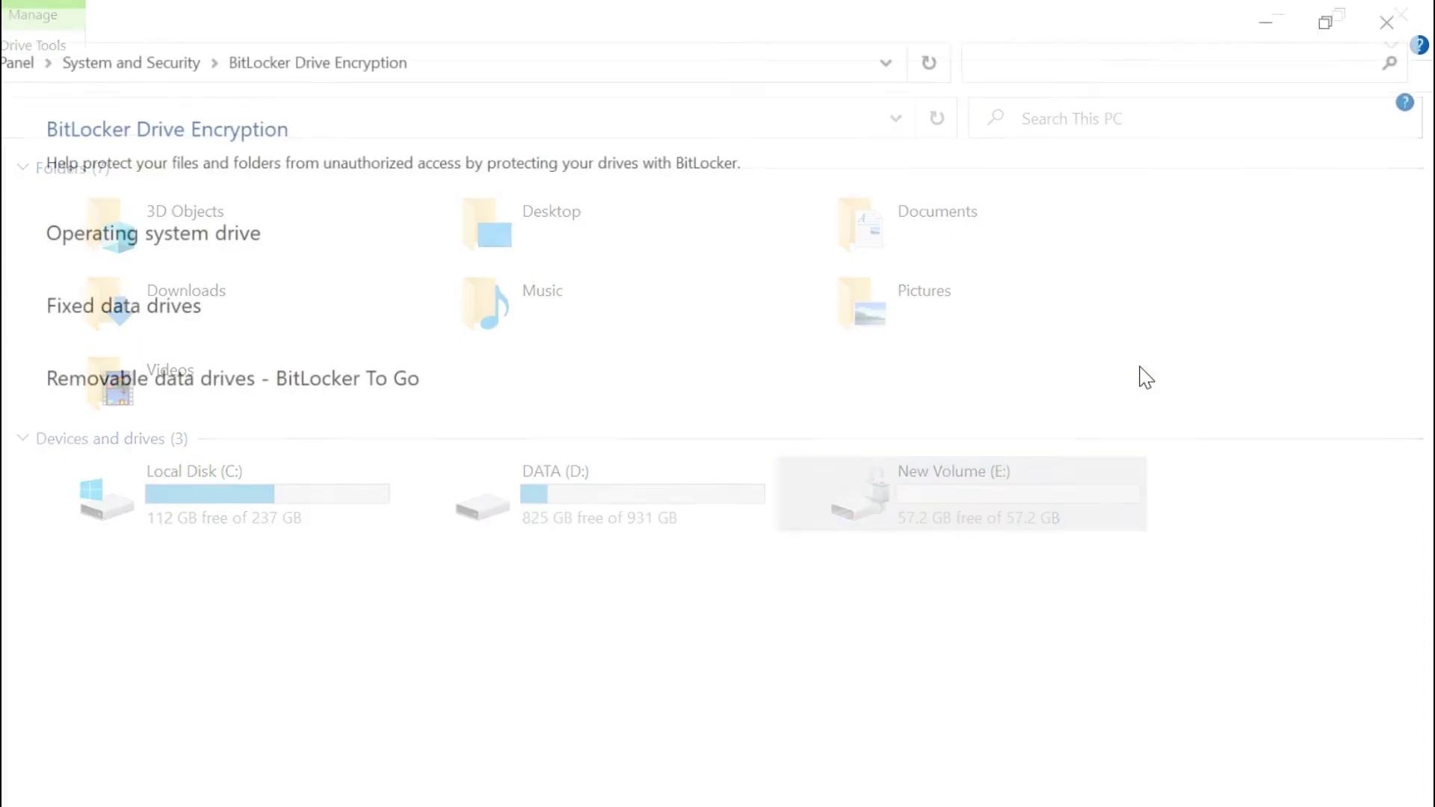